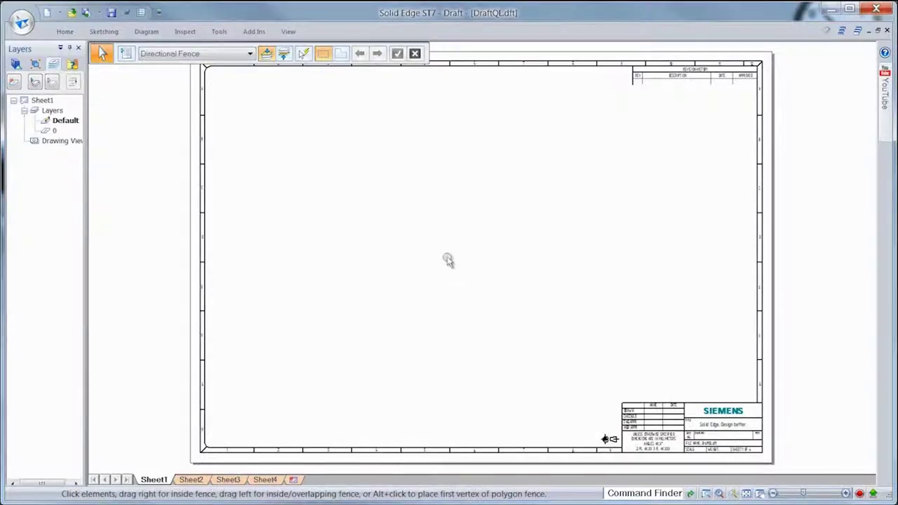
# Place a 1:2 view of the DELTA Machined accessory drive cover in the sheet's upper left and a projected view below it
pyautogui.rightClick(441, 241)
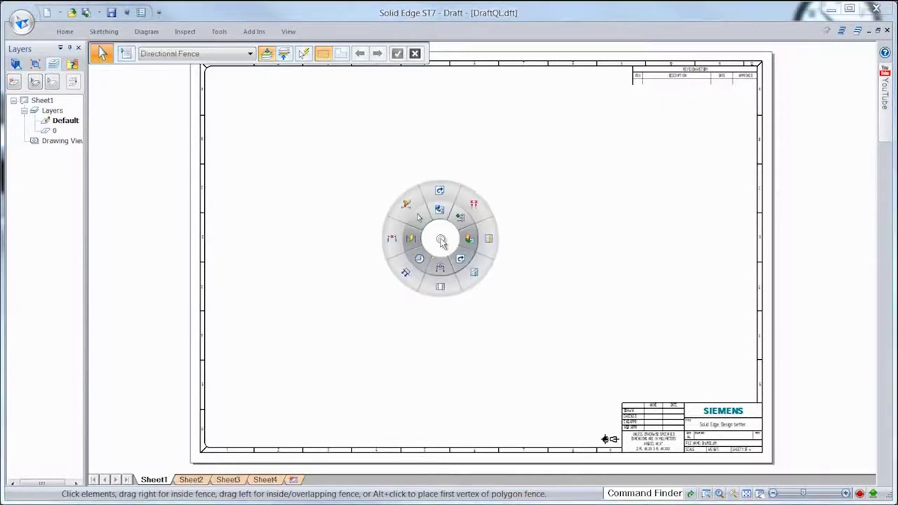
pyautogui.click(442, 218)
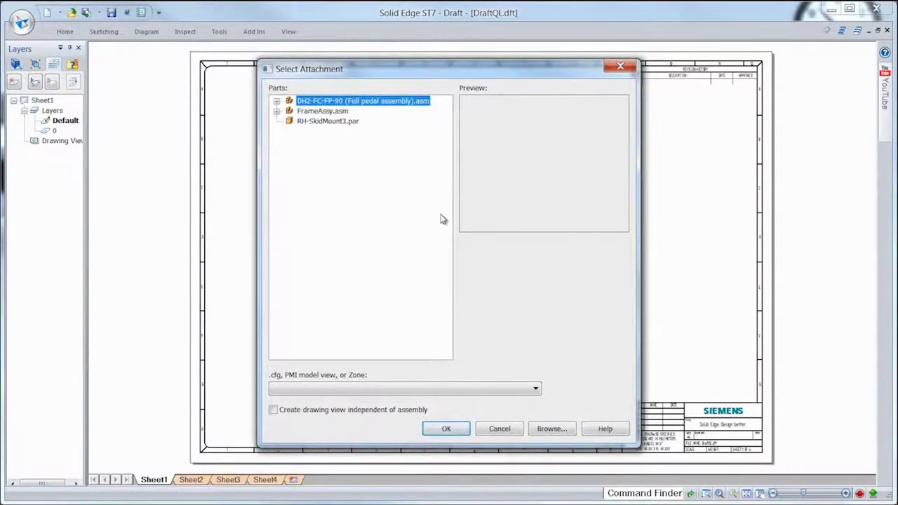
pyautogui.click(551, 428)
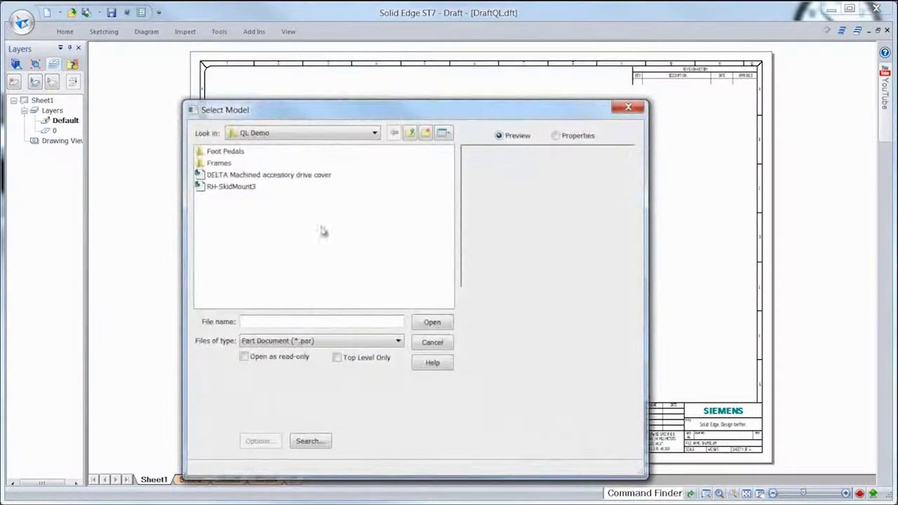
pyautogui.click(325, 176)
pyautogui.click(429, 322)
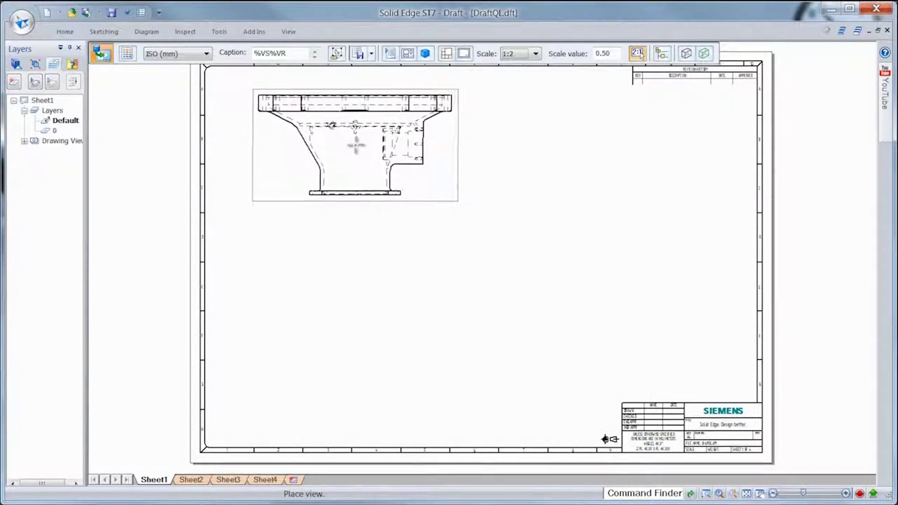
pyautogui.click(356, 141)
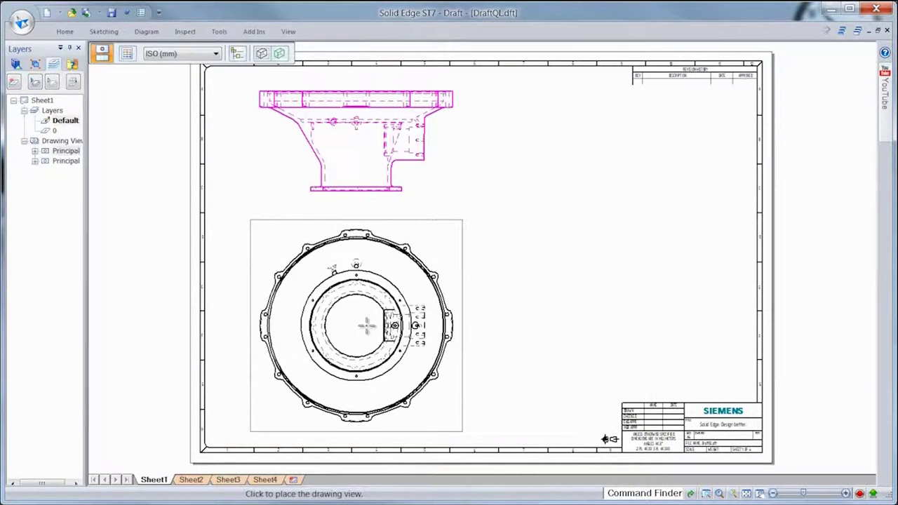
pyautogui.click(357, 323)
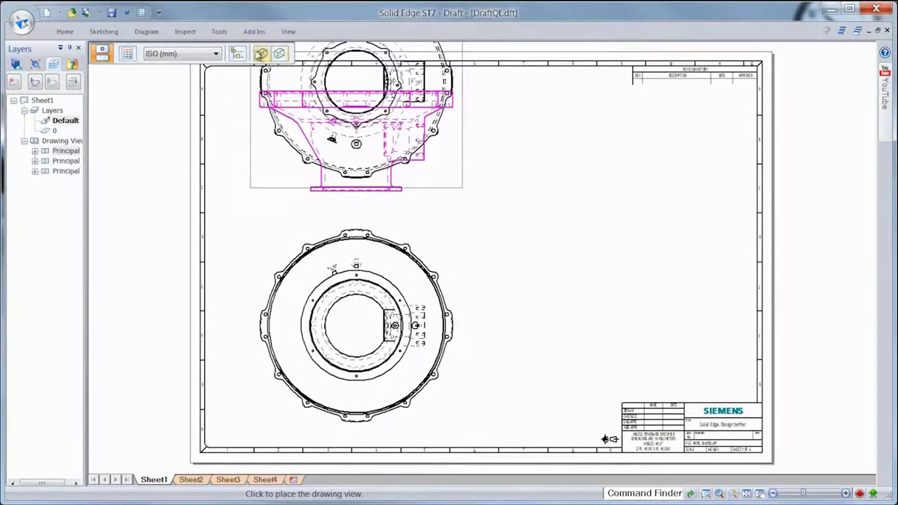
# Add a shaded pictorial view of the cover and move it to the sheet's upper right corner
pyautogui.click(261, 54)
pyautogui.click(300, 102)
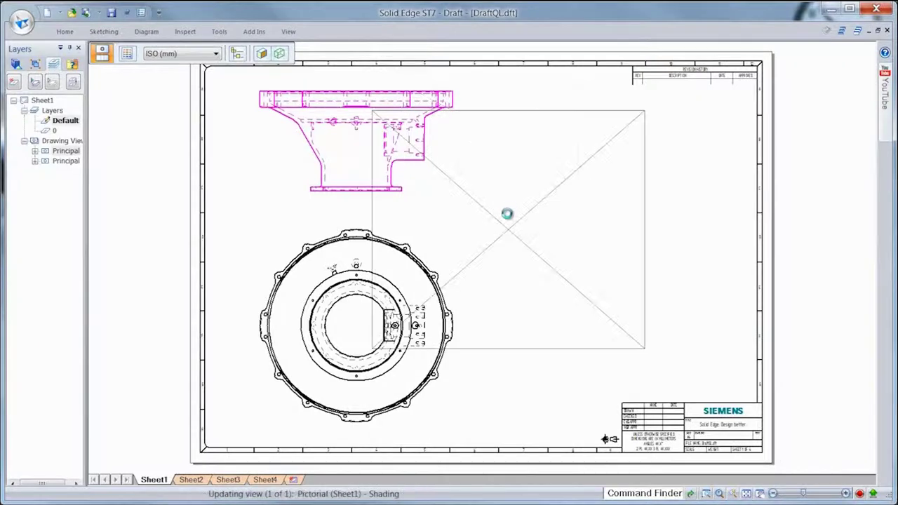
pyautogui.click(507, 213)
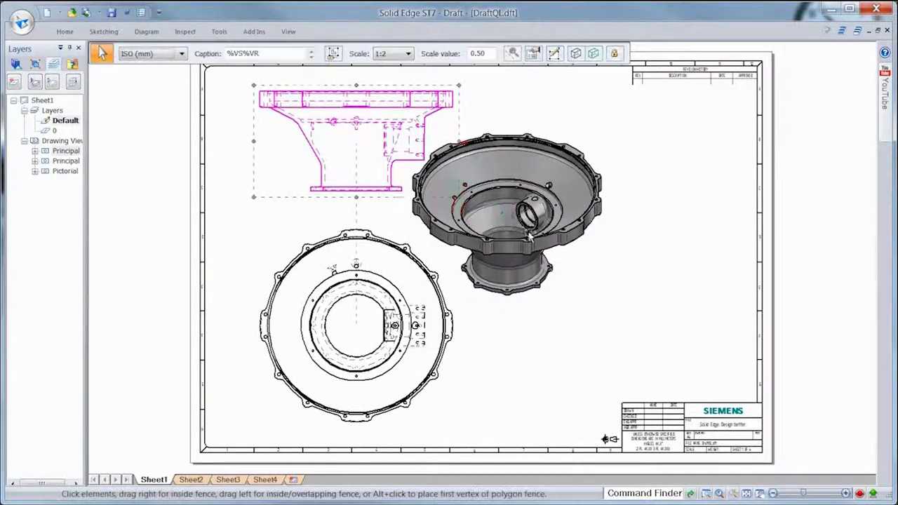
pyautogui.moveTo(529, 237)
pyautogui.mouseDown()
pyautogui.moveTo(674, 224)
pyautogui.moveTo(693, 205)
pyautogui.mouseUp()
# Retrieve the model dimensions into the side view and the round view of the cover
pyautogui.rightClick(254, 232)
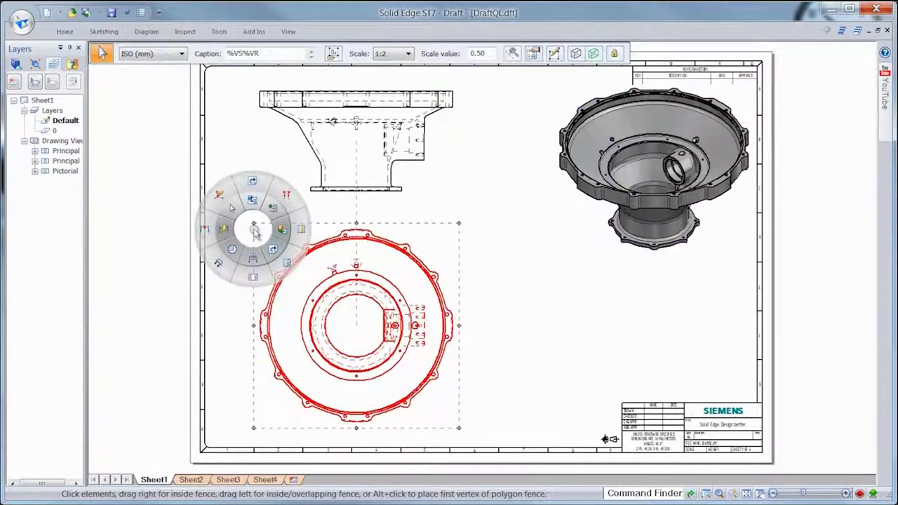
pyautogui.moveTo(230, 205); pyautogui.dragTo(219, 195, button='right')
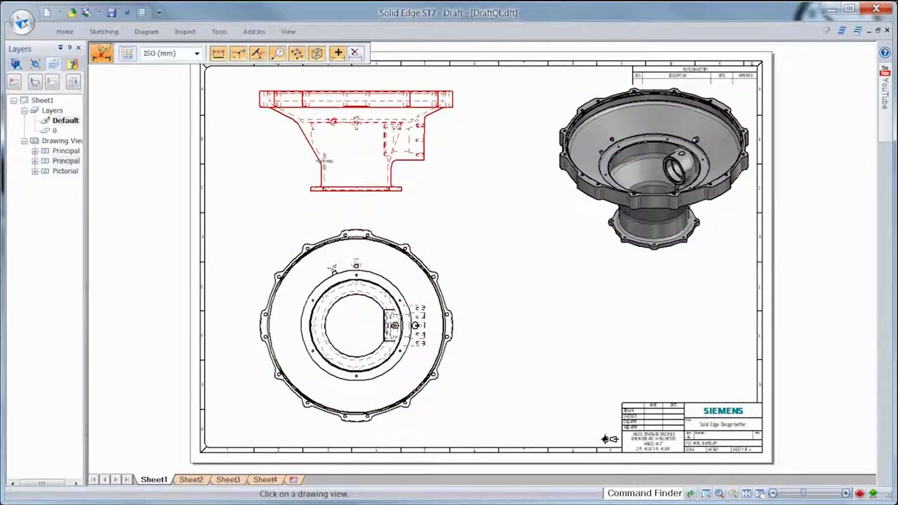
pyautogui.click(285, 182)
pyautogui.click(300, 249)
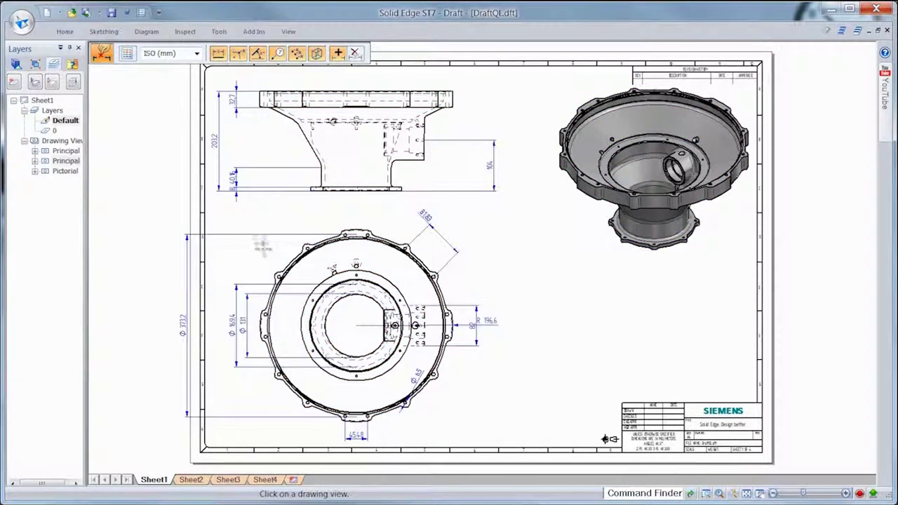
pyautogui.press('Escape')
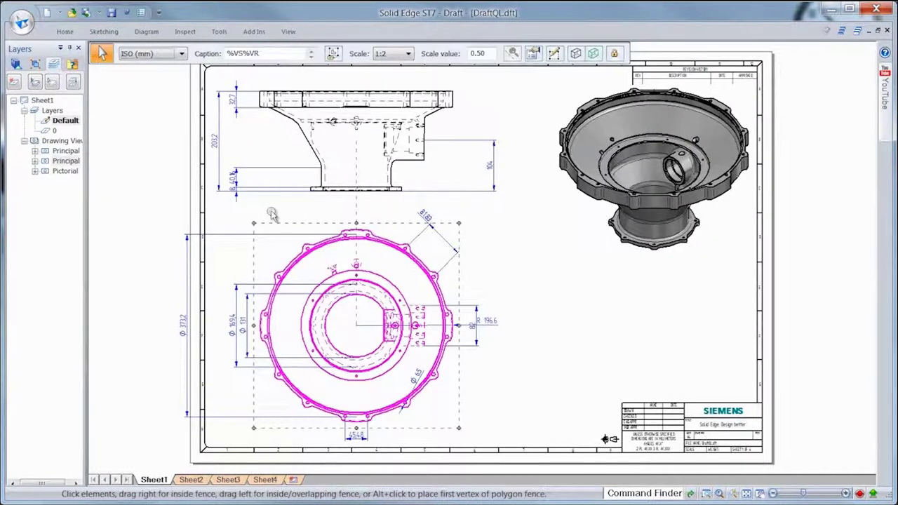
# Arrange the dimensions around the side view and the round view with a 1.00 stack pitch
pyautogui.rightClick(272, 214)
pyautogui.click(284, 203)
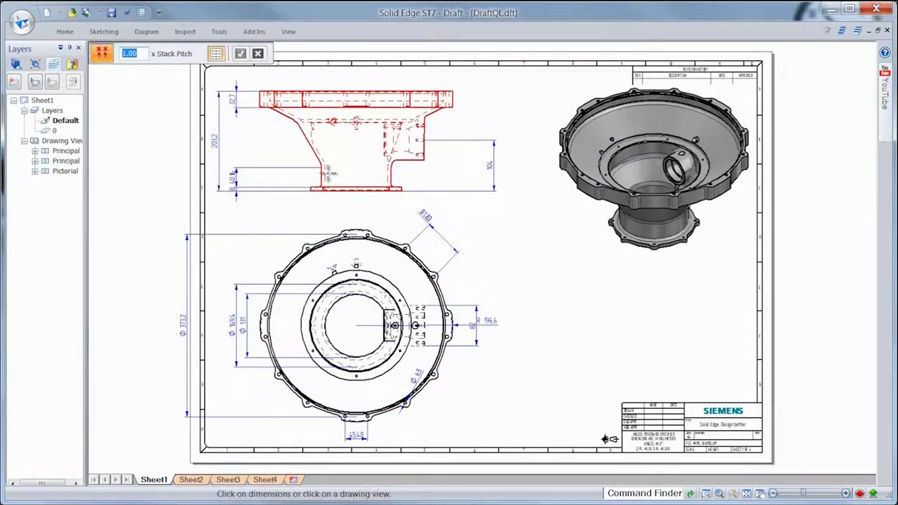
pyautogui.click(327, 174)
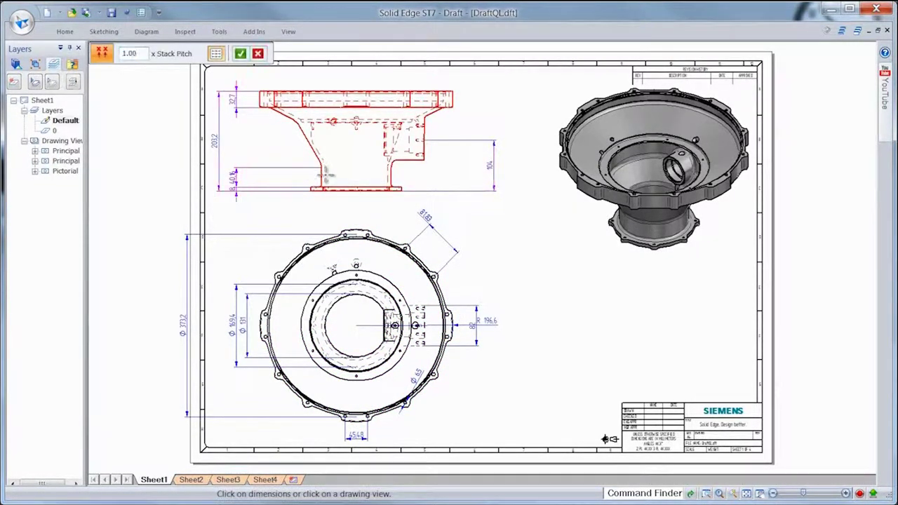
pyautogui.click(327, 222)
pyautogui.press('Escape')
# Shift the aligned side and round views slightly right so their dimensions fit inside the sheet border
pyautogui.moveTo(378, 234); pyautogui.dragTo(398, 242)
pyautogui.moveTo(482, 222); pyautogui.dragTo(462, 248)
pyautogui.click(520, 260)
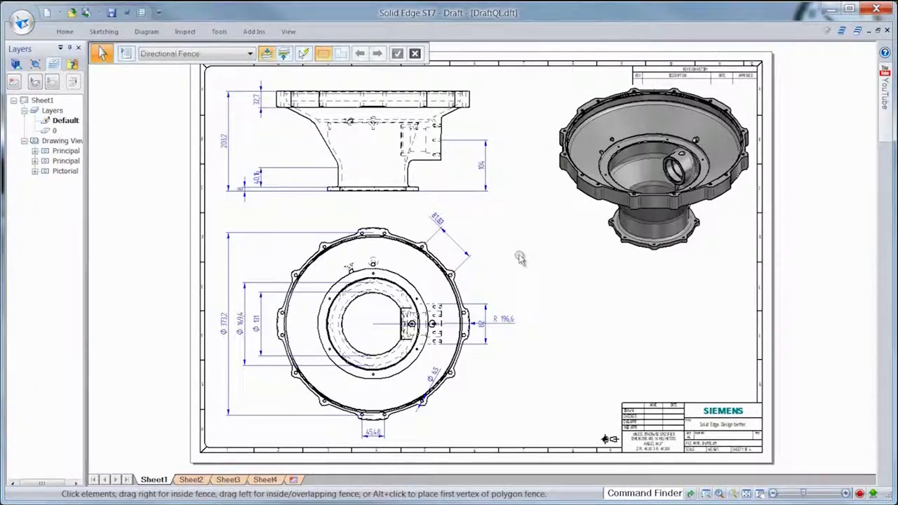
# Create a 2:1 circular detail view beside the round view, then move its detail circle onto the lower-right rim
pyautogui.rightClick(519, 257)
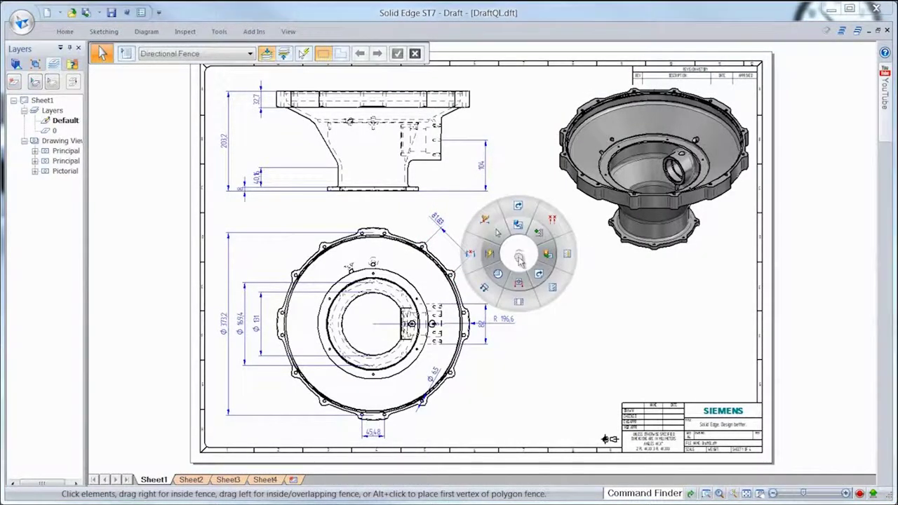
pyautogui.click(499, 274)
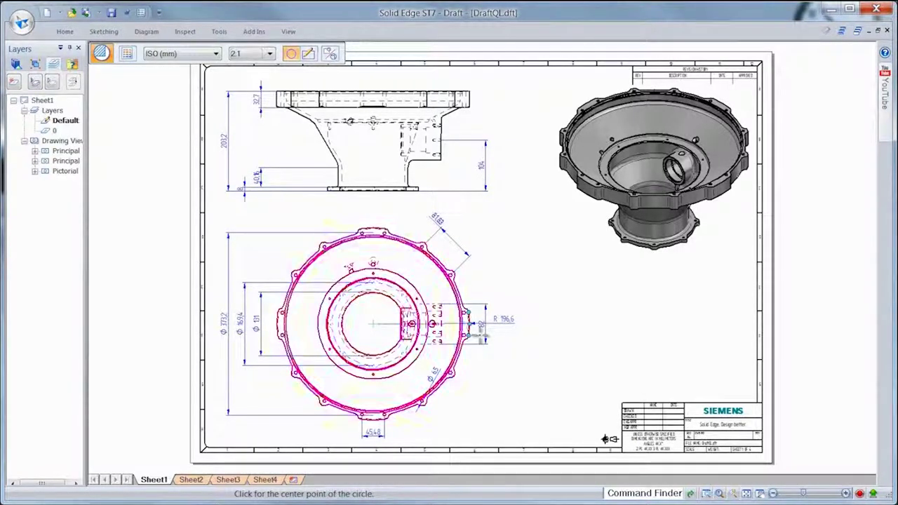
pyautogui.click(465, 322)
pyautogui.click(443, 289)
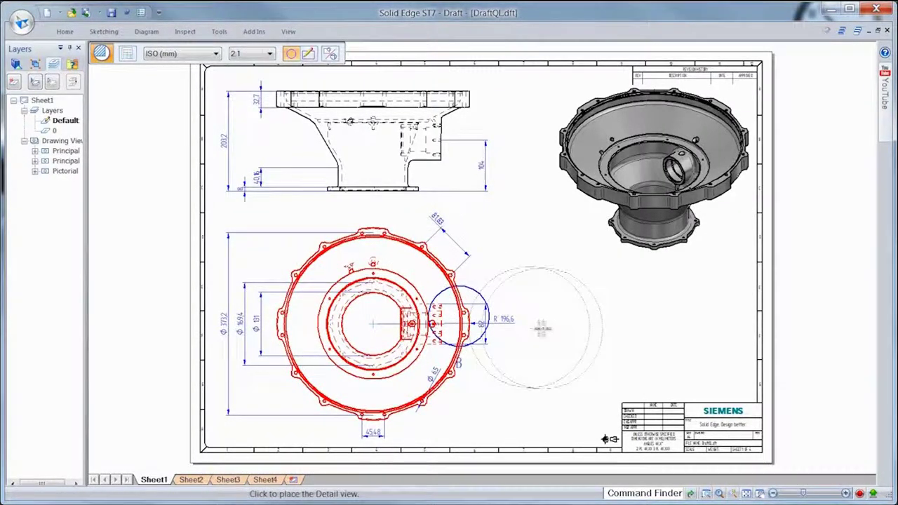
pyautogui.click(524, 390)
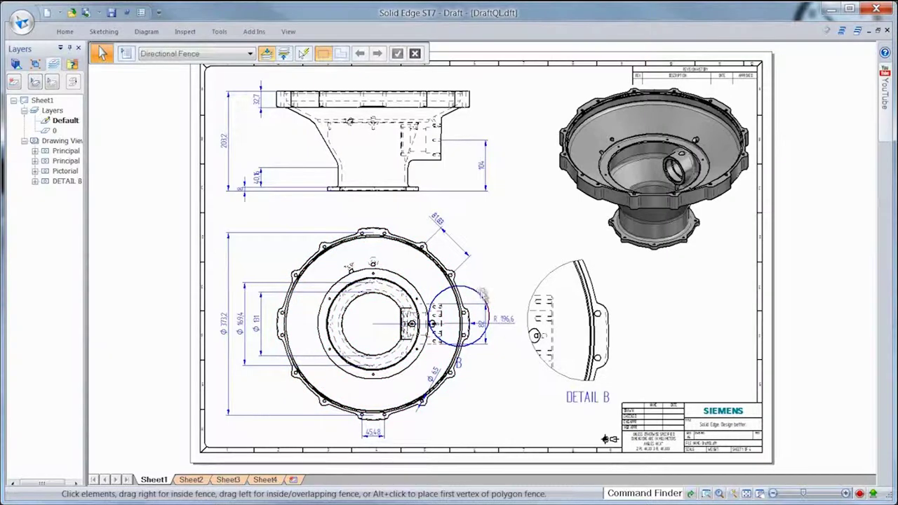
pyautogui.moveTo(481, 294); pyautogui.dragTo(458, 362)
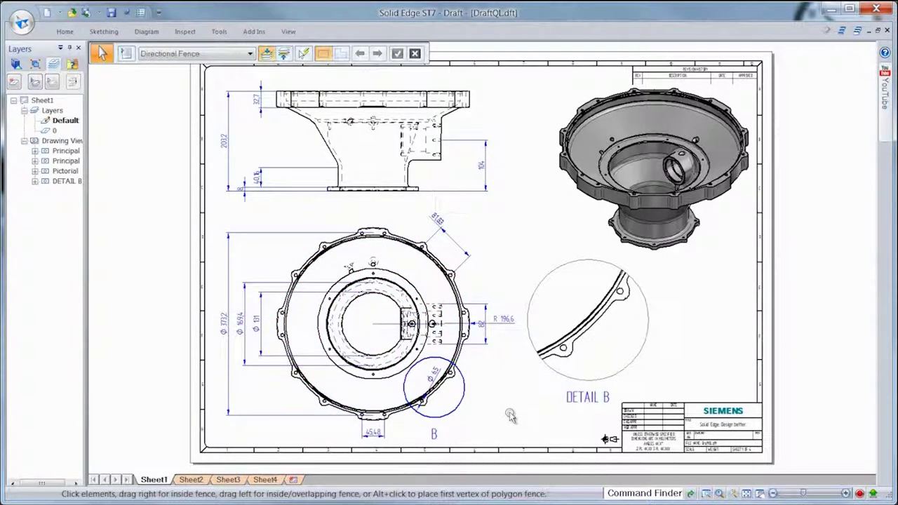
# Attach datum frame A to the top edge of the side view, near its right end
pyautogui.scroll(3, 463, 159)
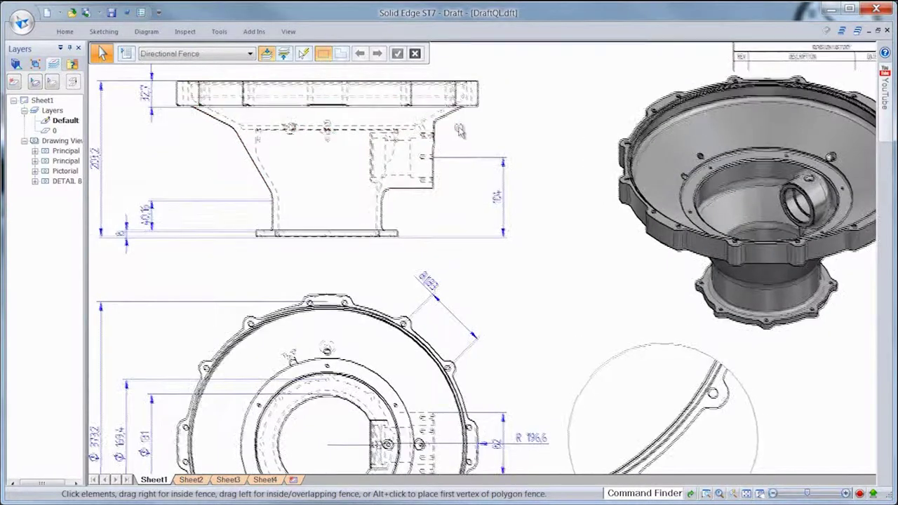
pyautogui.click(56, 33)
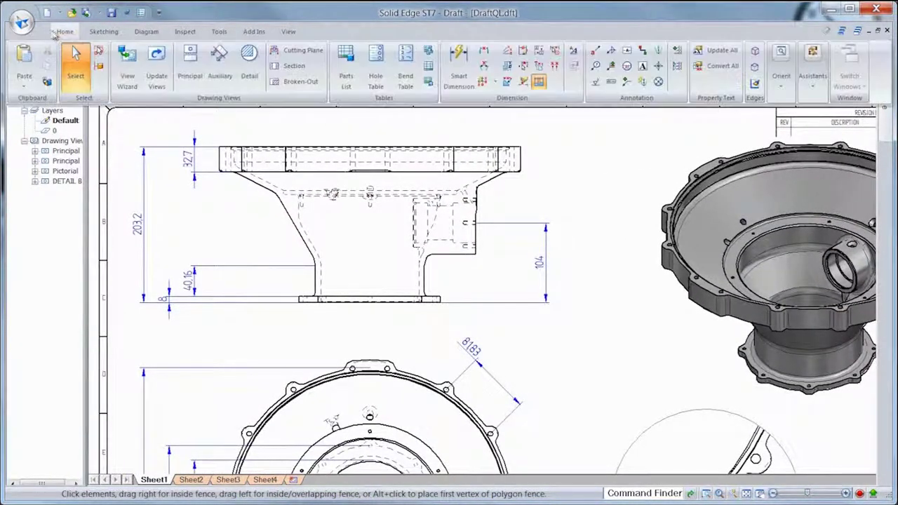
pyautogui.click(623, 53)
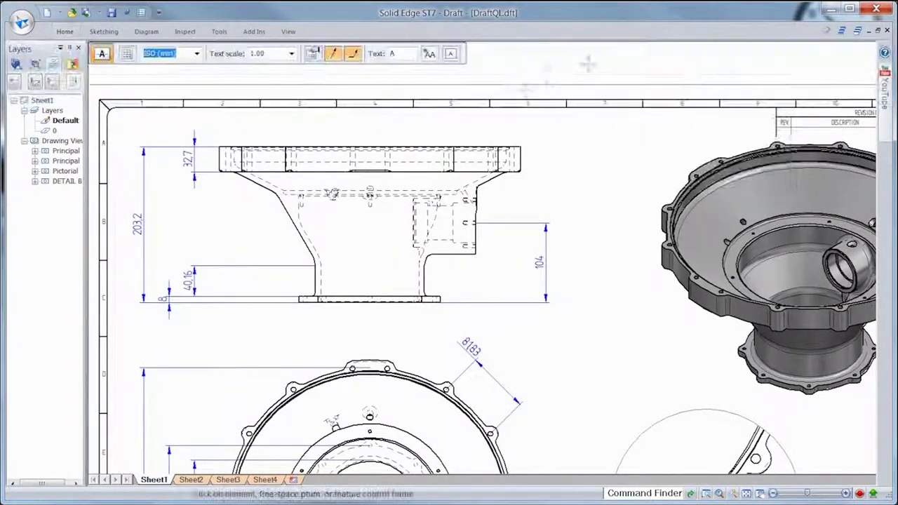
pyautogui.click(461, 145)
pyautogui.click(461, 128)
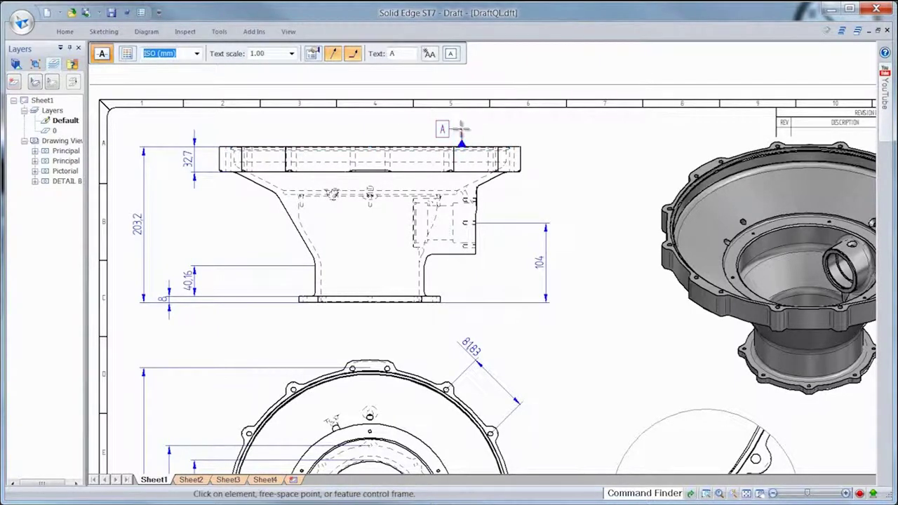
pyautogui.press('Escape')
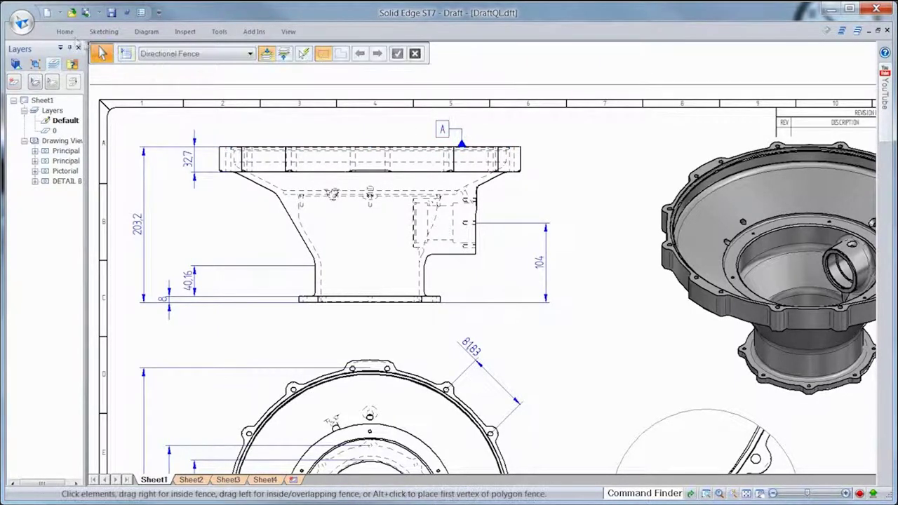
# Start a new feature control frame containing the maximum material condition symbol and a reference to the text of datum frame A
pyautogui.click(65, 32)
pyautogui.click(611, 87)
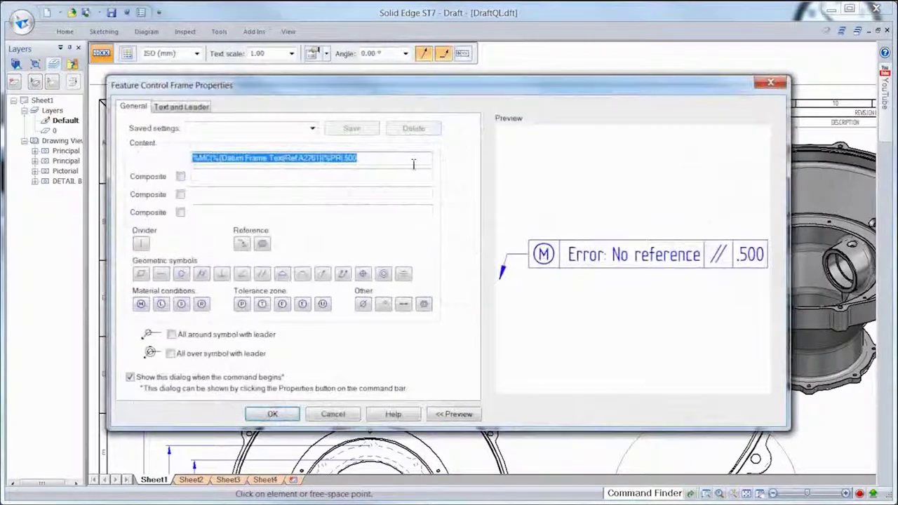
pyautogui.press('Delete')
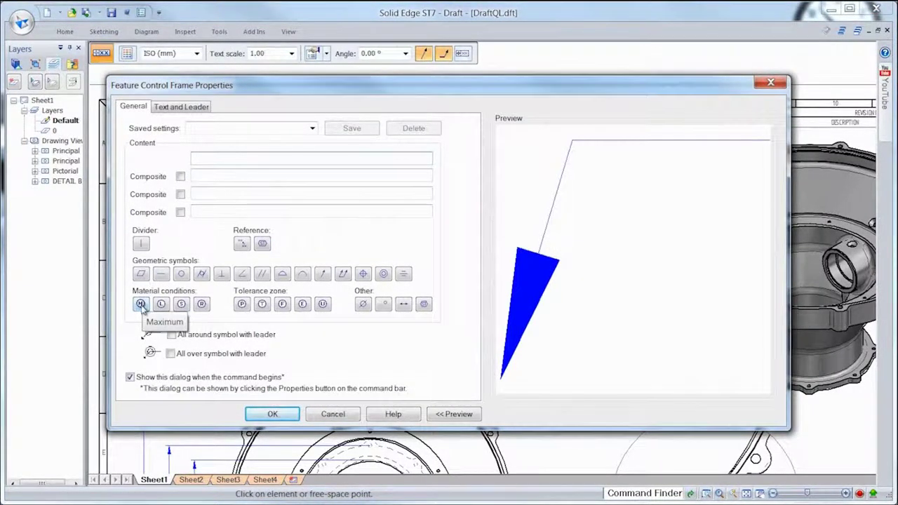
pyautogui.click(141, 304)
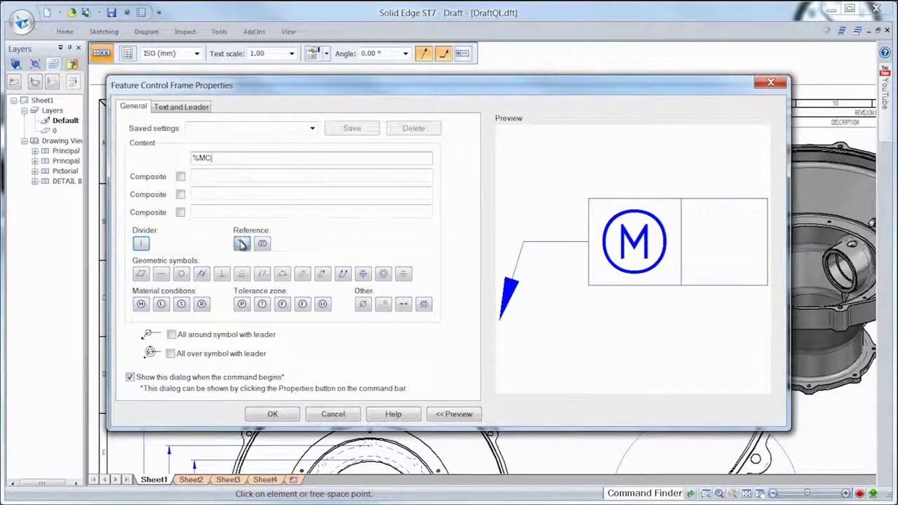
pyautogui.click(241, 243)
pyautogui.click(330, 204)
pyautogui.click(553, 293)
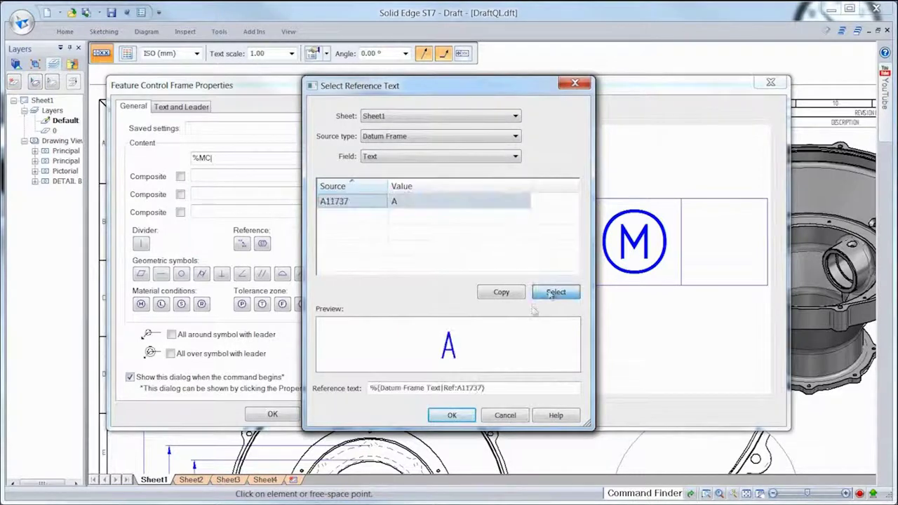
pyautogui.click(452, 415)
# Add parallelism and the tolerance .500 to the feature control frame and attach it to the side view's bottom edge
pyautogui.click(141, 243)
pyautogui.click(262, 274)
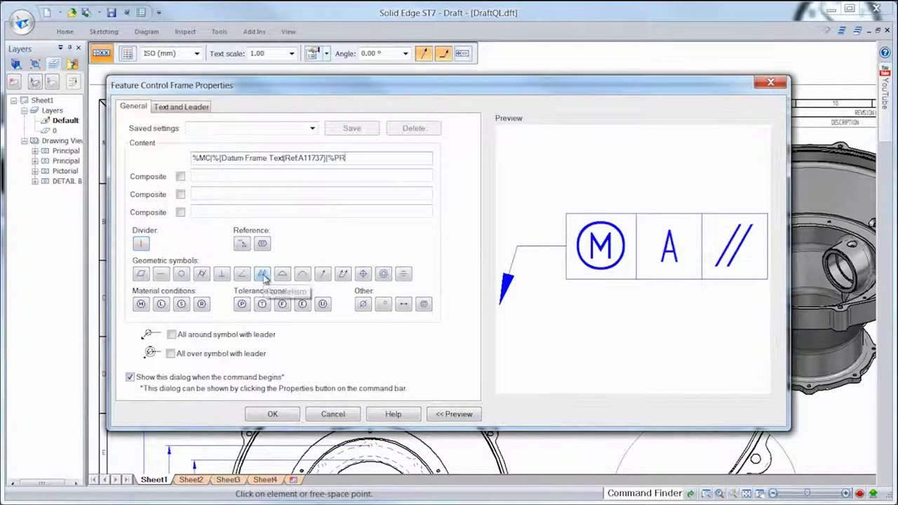
pyautogui.click(141, 243)
pyautogui.write('.500')
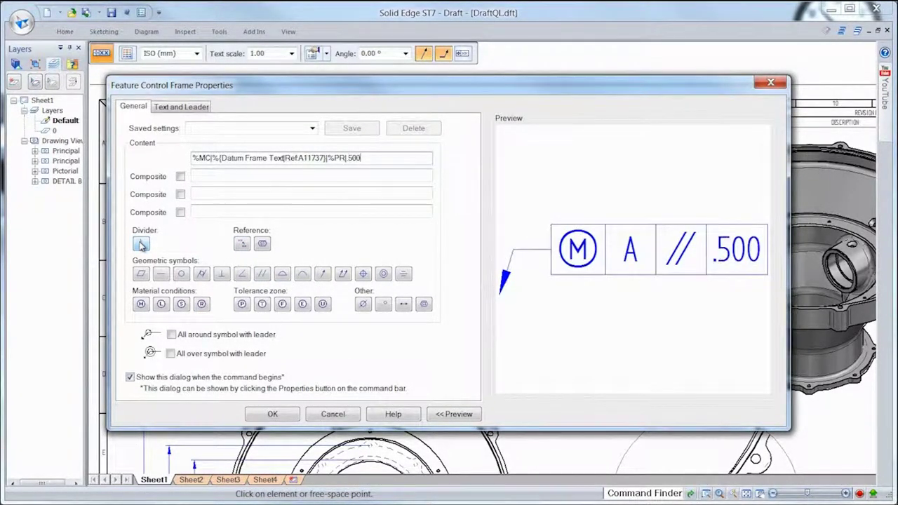
pyautogui.click(272, 414)
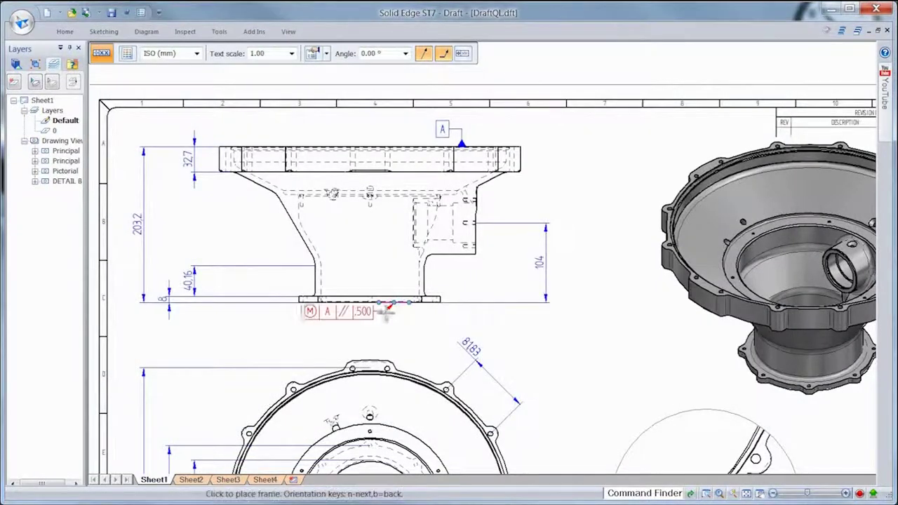
pyautogui.click(377, 324)
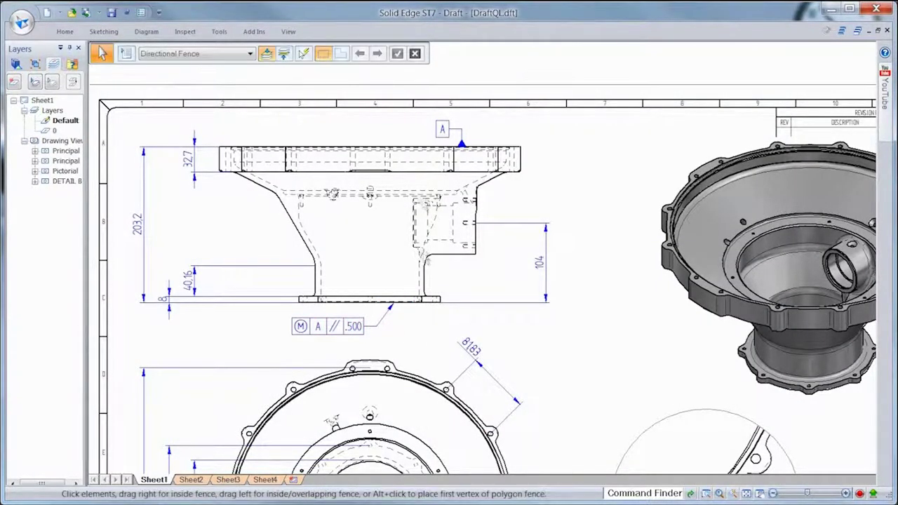
# Open the text of datum frame A on the side view for editing
pyautogui.click(442, 130)
pyautogui.click(405, 56)
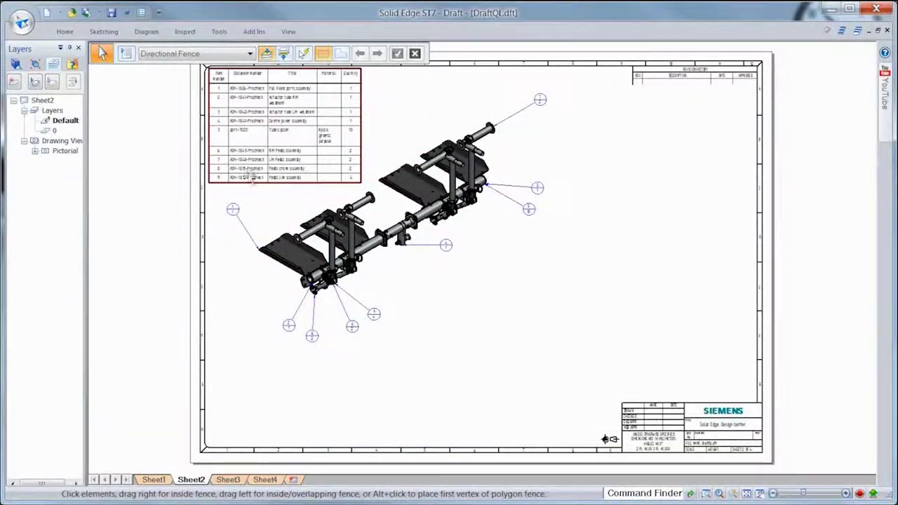
# Activate the full pedal assembly's parts list, examine how its rows highlight components in the pictorial view, and turn highlighting off
pyautogui.moveTo(260, 150); pyautogui.dragTo(361, 253, button='middle')
pyautogui.scroll(1, 358, 247)
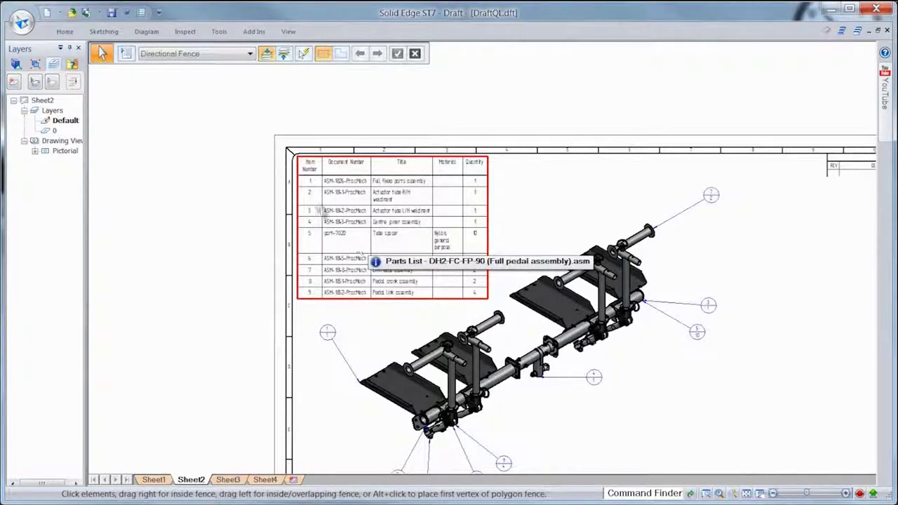
pyautogui.click(319, 209)
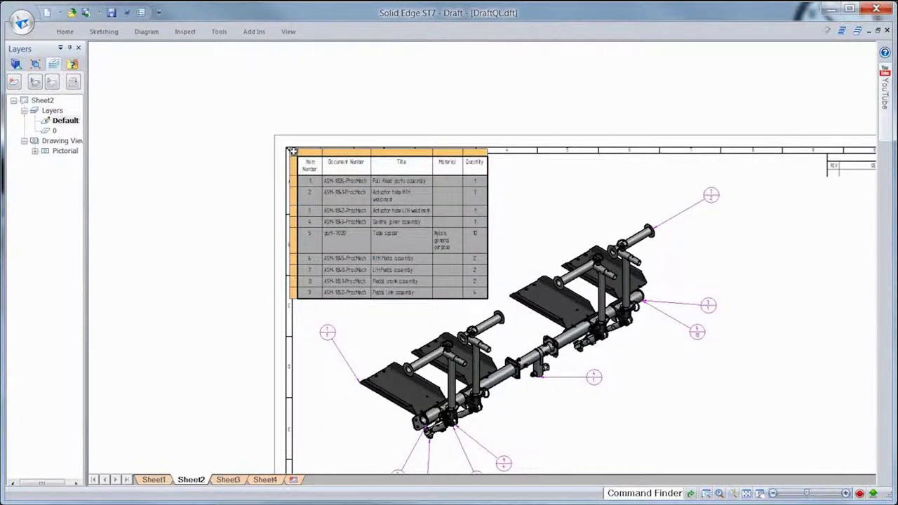
pyautogui.click(307, 196)
pyautogui.click(308, 224)
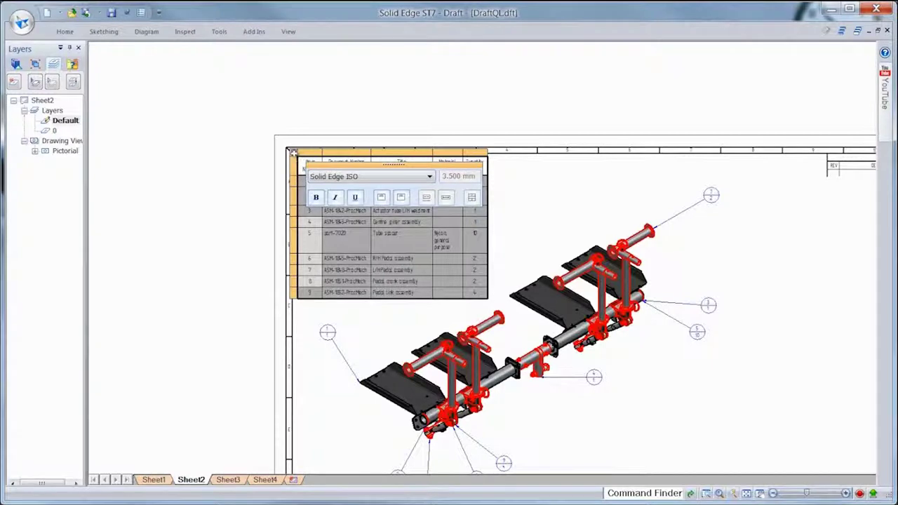
pyautogui.rightClick(294, 153)
pyautogui.click(305, 164)
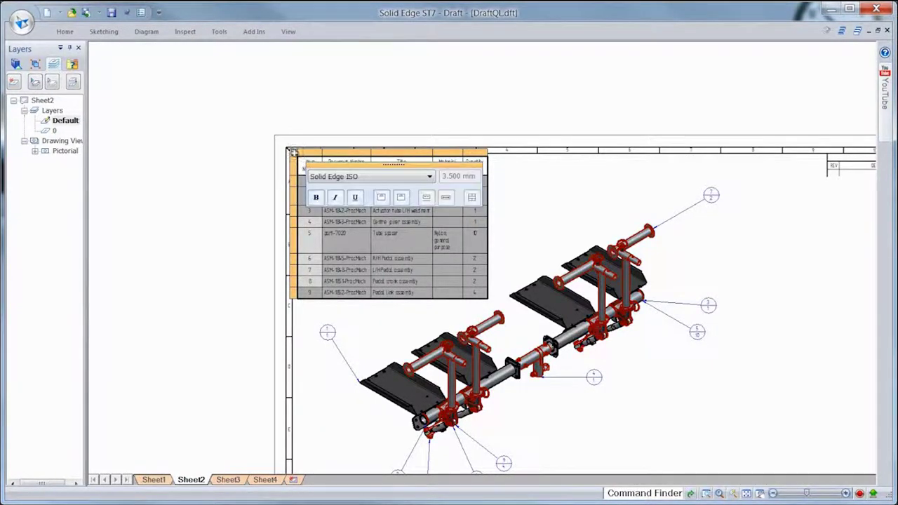
# Turn on thumbnails for the parts list and preview the components of several rows, including items 2, 4, 5 and 8
pyautogui.moveTo(295, 158)
pyautogui.click(317, 179)
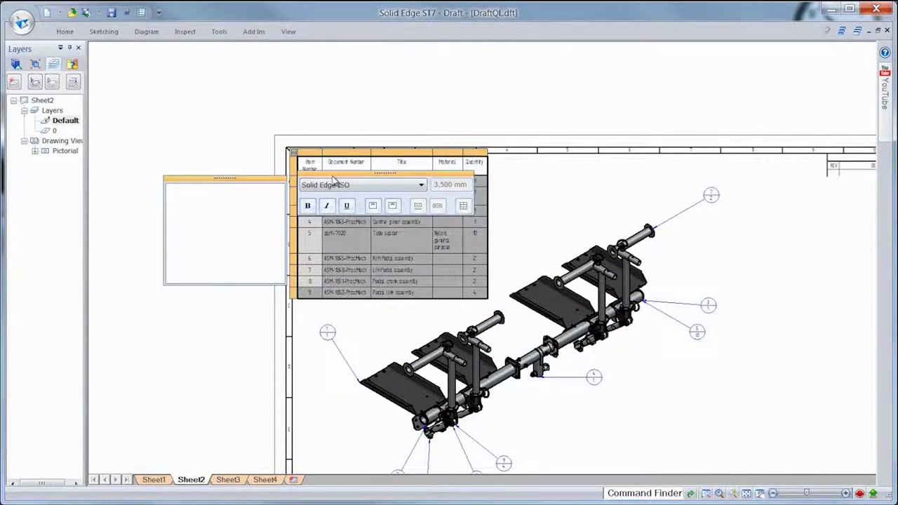
pyautogui.moveTo(349, 184)
pyautogui.moveTo(317, 196)
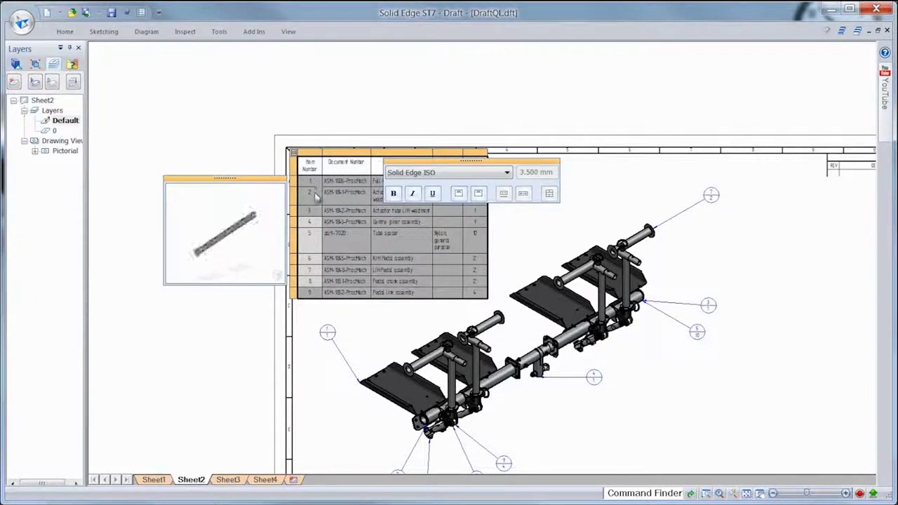
pyautogui.moveTo(312, 221)
pyautogui.moveTo(311, 238)
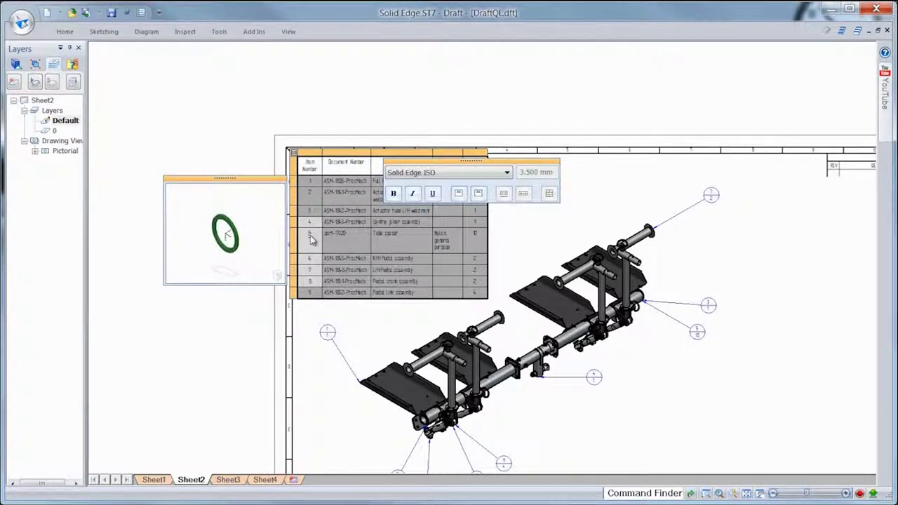
pyautogui.moveTo(312, 285)
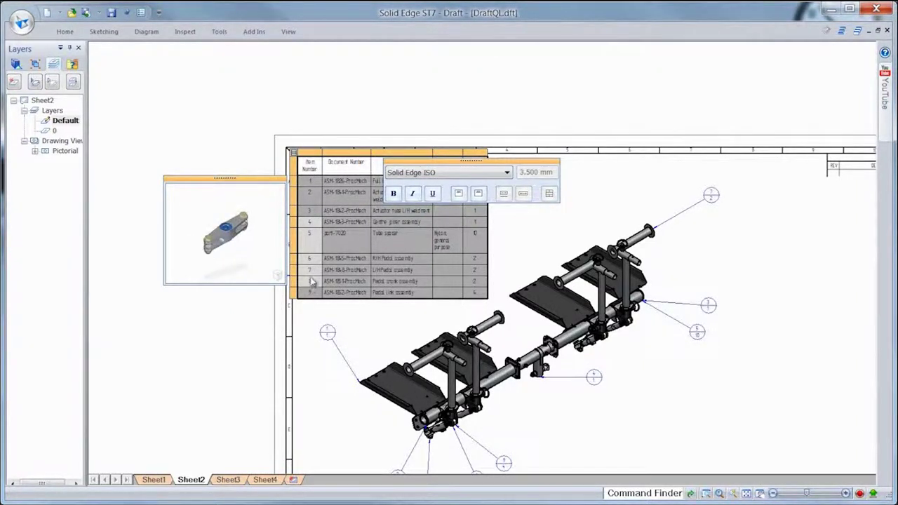
# Turn off the parts list's thumbnails and leave the table
pyautogui.rightClick(295, 153)
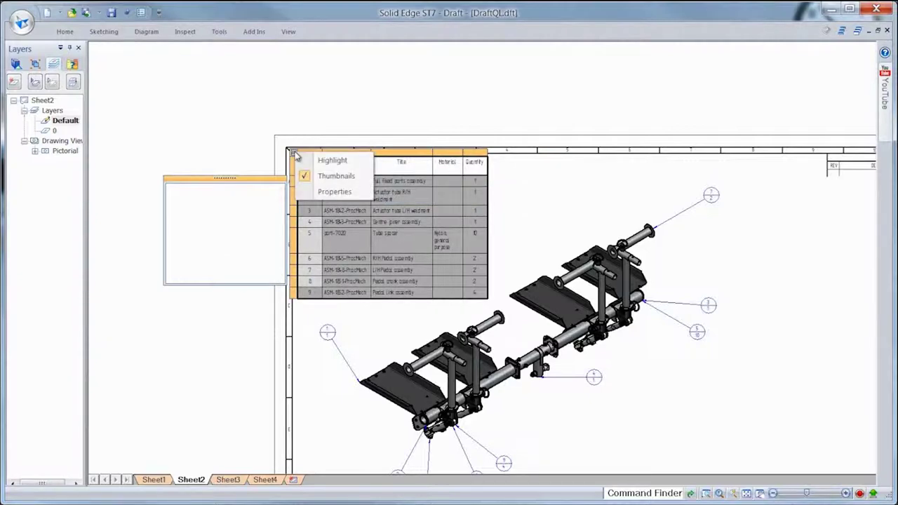
pyautogui.click(336, 177)
pyautogui.click(224, 222)
pyautogui.middleClick(224, 218)
pyautogui.middleClick(224, 218)
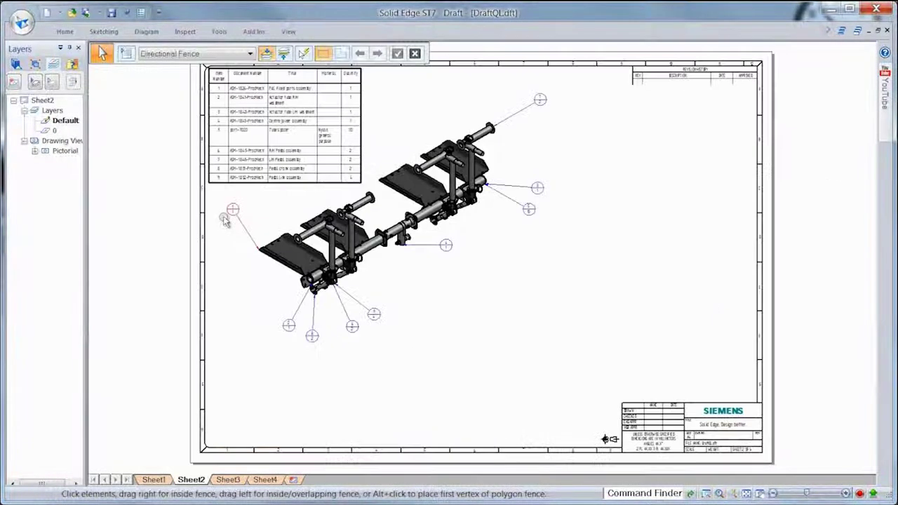
# Start a new drawing view of the first DH2-FC-FP-50 (RH pedal assembly) within DH2-FC-FP-90 (Full pedal assembly)
pyautogui.rightClick(521, 335)
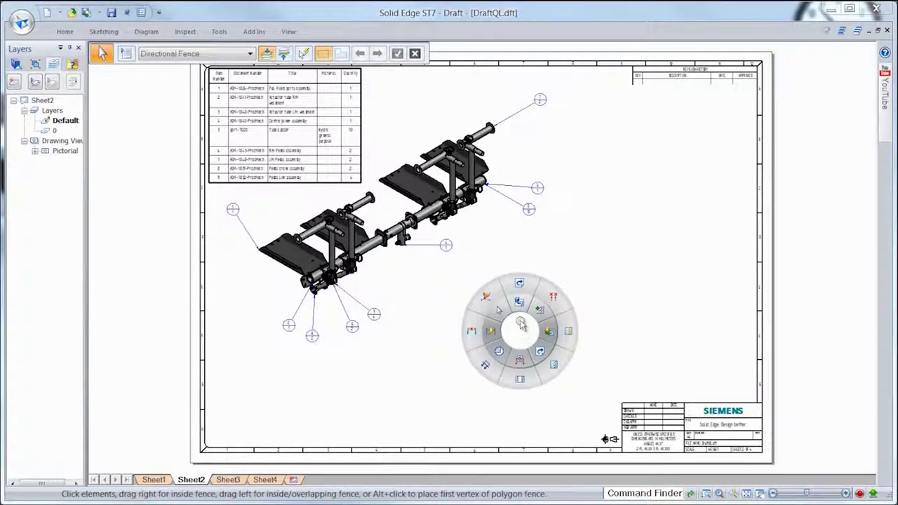
pyautogui.click(517, 306)
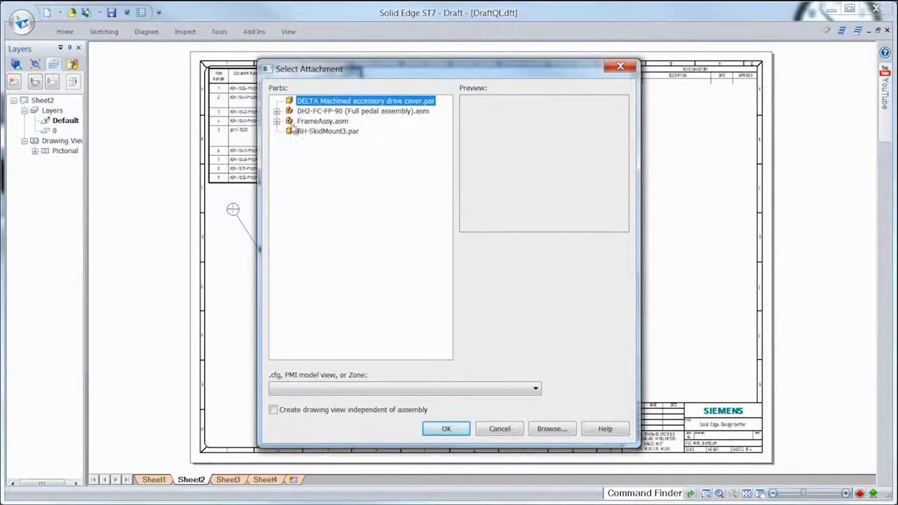
pyautogui.click(277, 111)
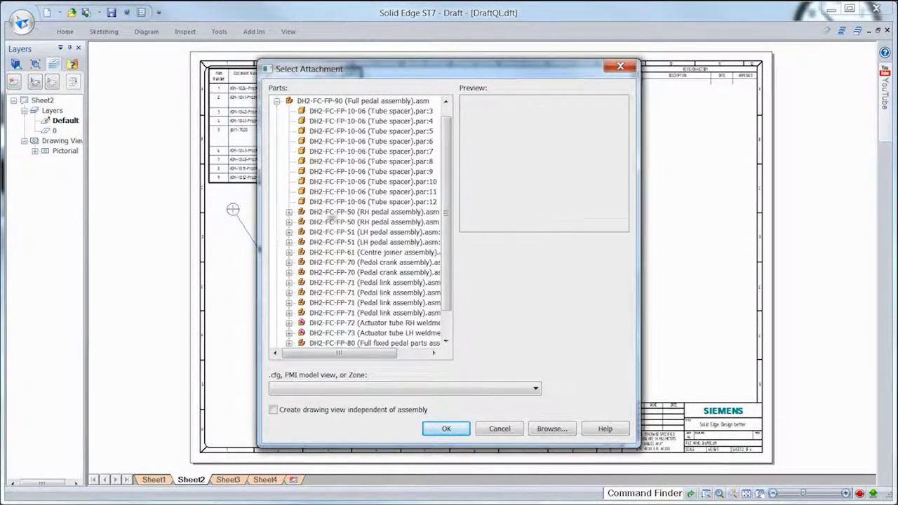
pyautogui.click(338, 211)
pyautogui.moveTo(421, 73)
pyautogui.mouseDown()
pyautogui.moveTo(205, 70)
pyautogui.moveTo(220, 70)
pyautogui.mouseUp()
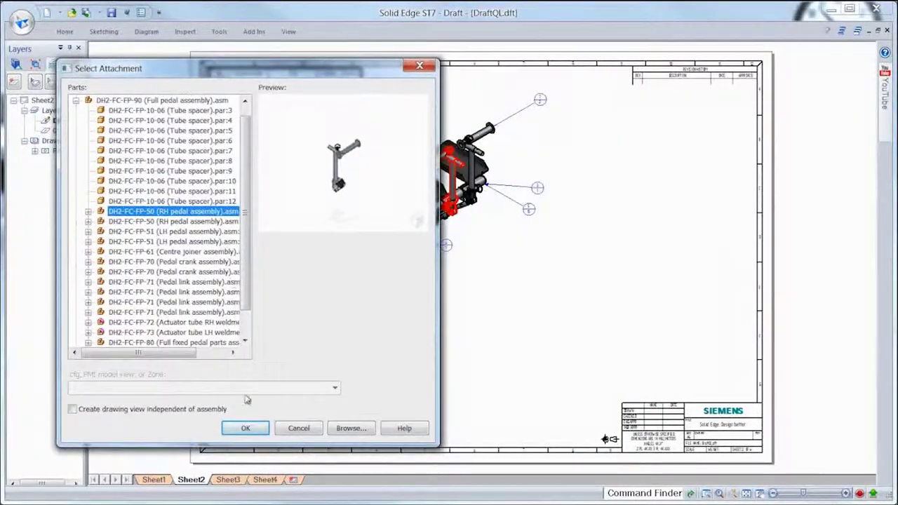
pyautogui.click(245, 428)
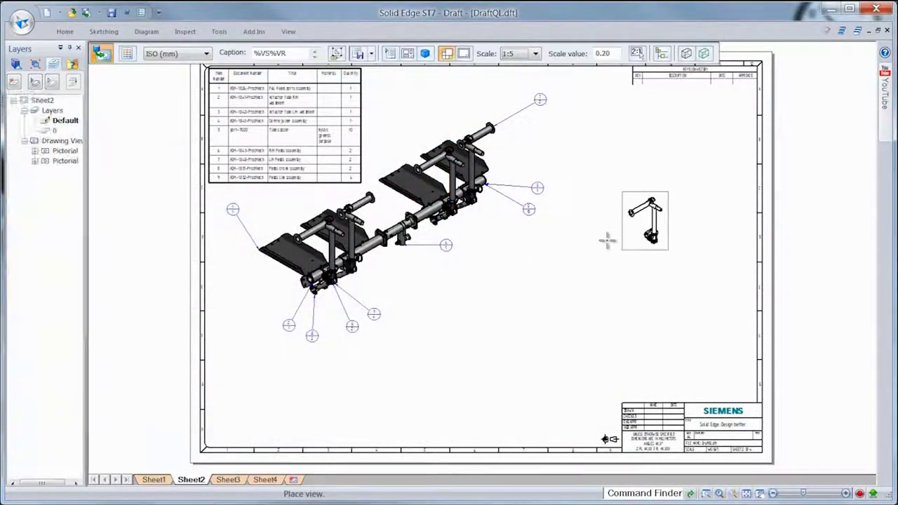
# Place the RH pedal assembly's pictorial view below the revision table at scale 1:2, shaded with edges
pyautogui.click(687, 54)
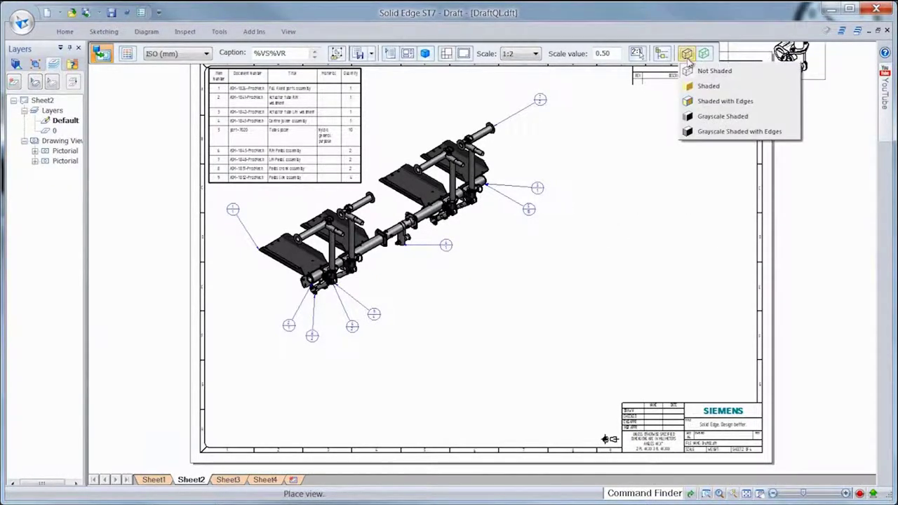
pyautogui.click(723, 101)
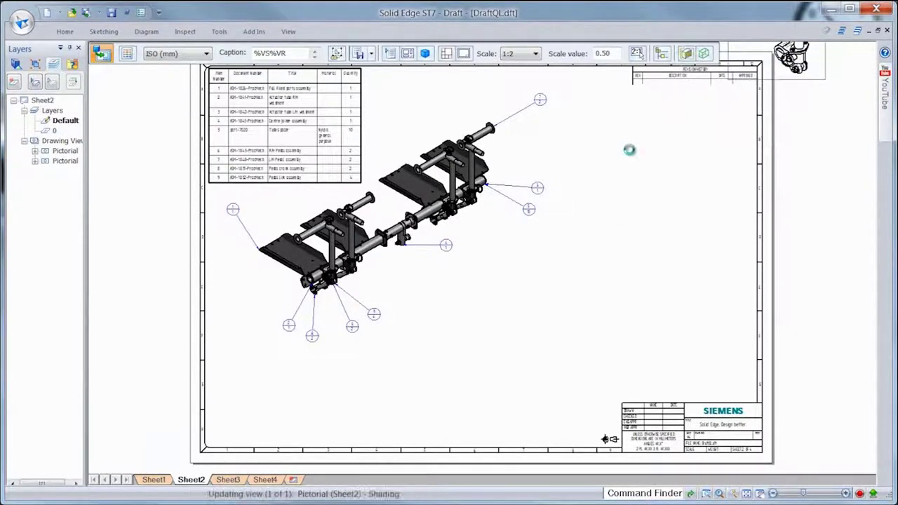
pyautogui.click(588, 207)
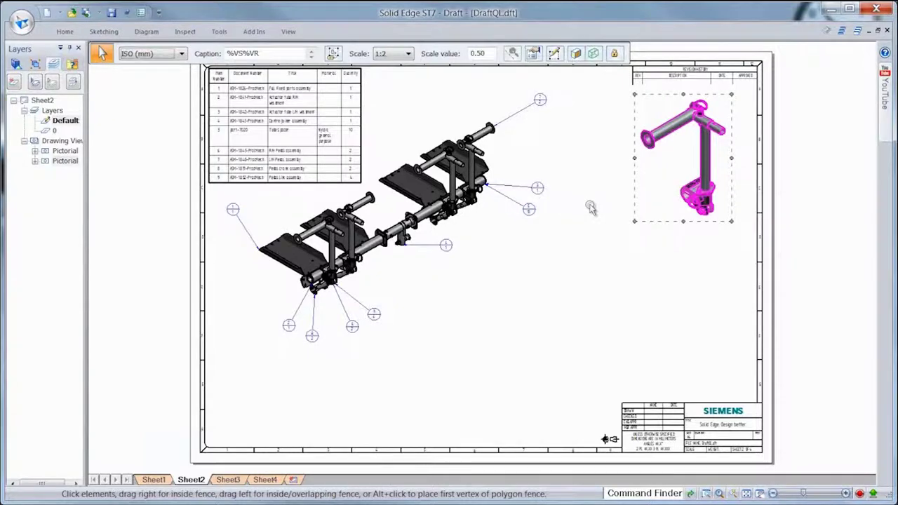
pyautogui.click(591, 207)
# Start another drawing view, of the DH2-FC-FP-40-01 cast pedal mount inside the first RH pedal assembly
pyautogui.moveTo(580, 253); pyautogui.dragTo(580, 230, button='right')
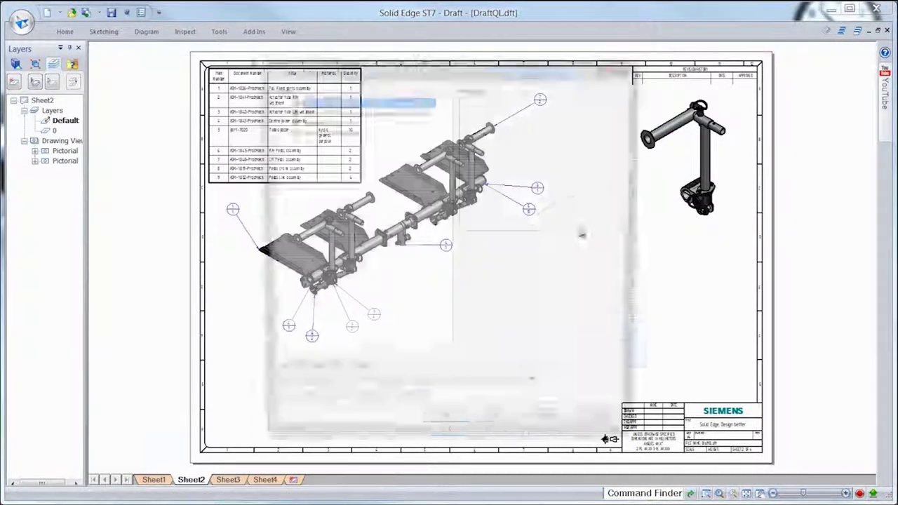
pyautogui.click(277, 112)
pyautogui.click(289, 212)
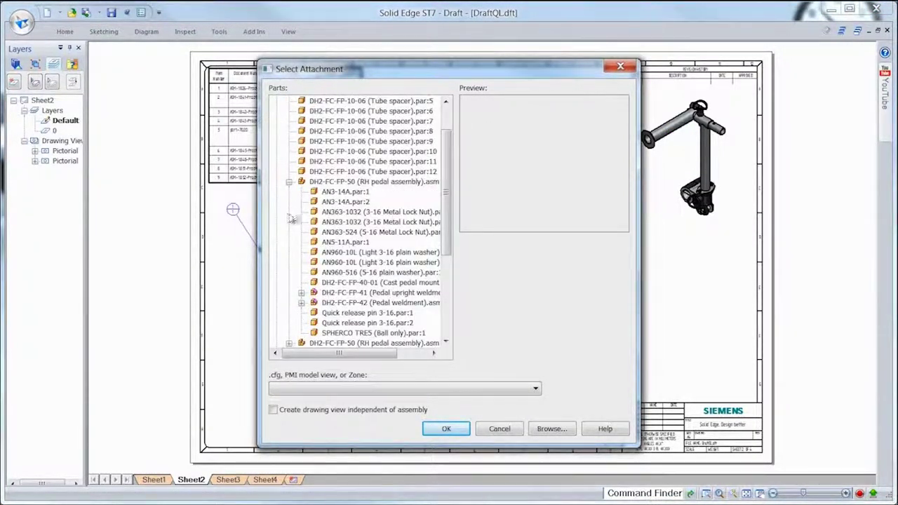
pyautogui.click(379, 283)
pyautogui.click(446, 428)
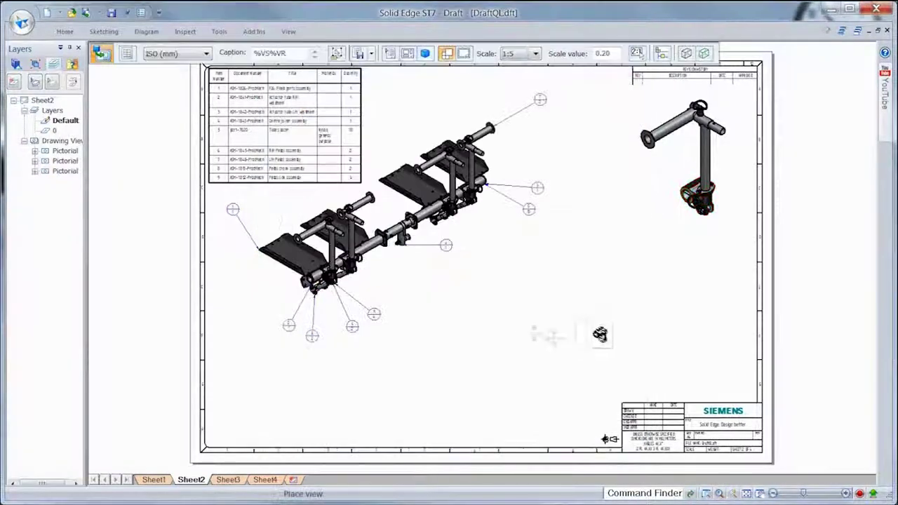
# Place an orthographic principal view of the cast pedal mount below the full pedal assembly, with projected views around it
pyautogui.click(424, 53)
pyautogui.click(443, 71)
pyautogui.click(402, 341)
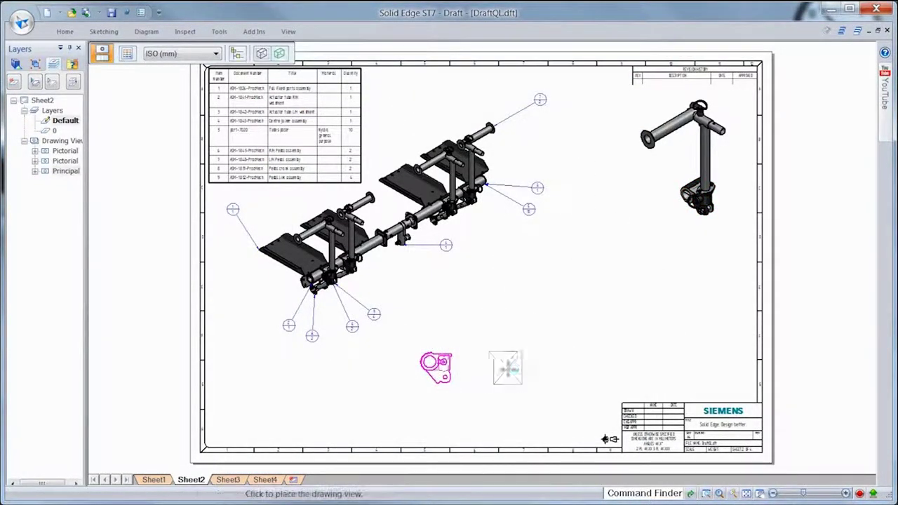
pyautogui.click(435, 315)
pyautogui.click(495, 304)
pyautogui.click(496, 302)
# On Sheet3, place a principal view of a square tube at scale 1:2 above the title block, with end and pictorial views
pyautogui.click(228, 479)
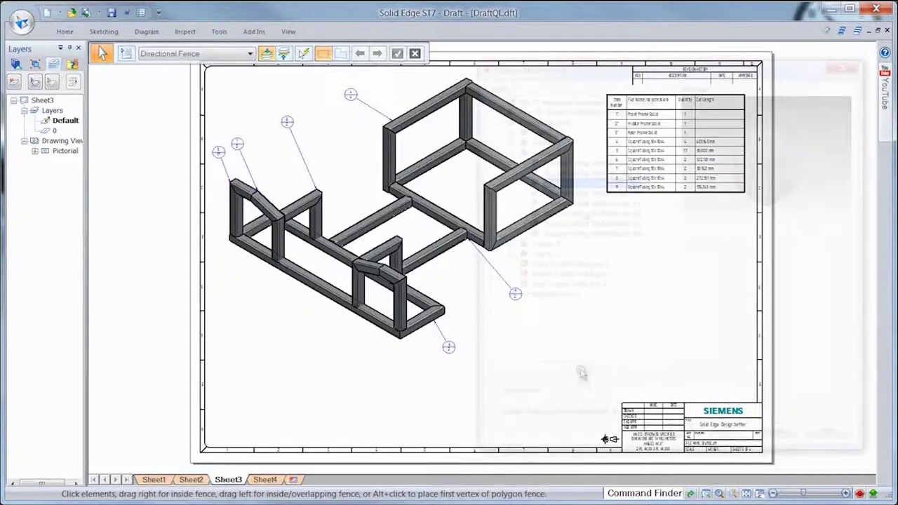
pyautogui.click(717, 432)
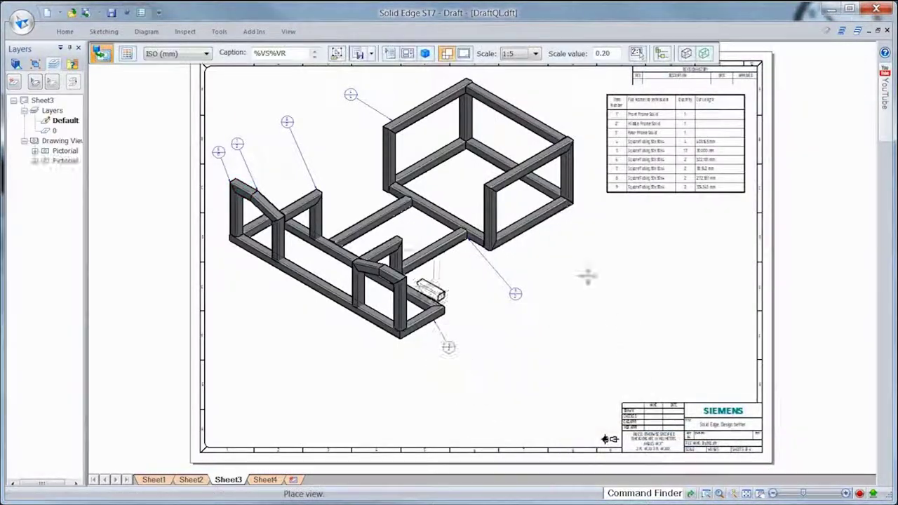
pyautogui.click(425, 53)
pyautogui.click(431, 71)
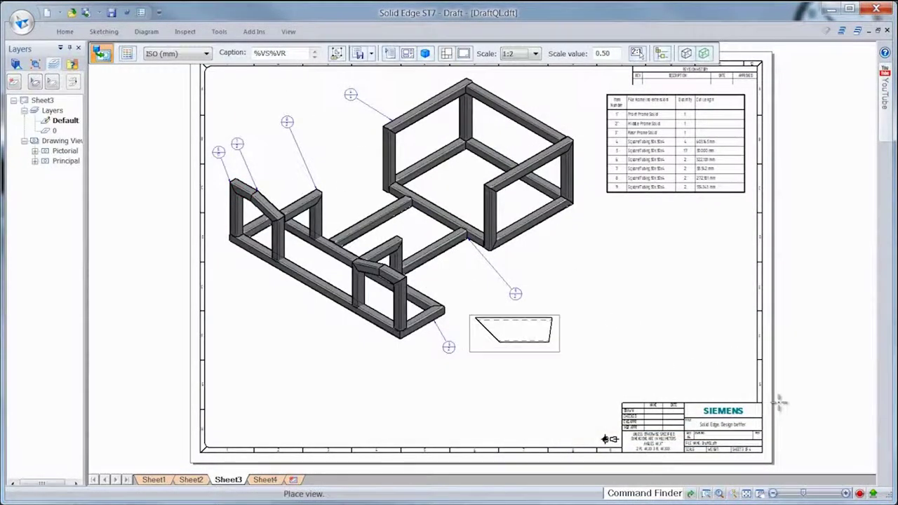
pyautogui.click(819, 417)
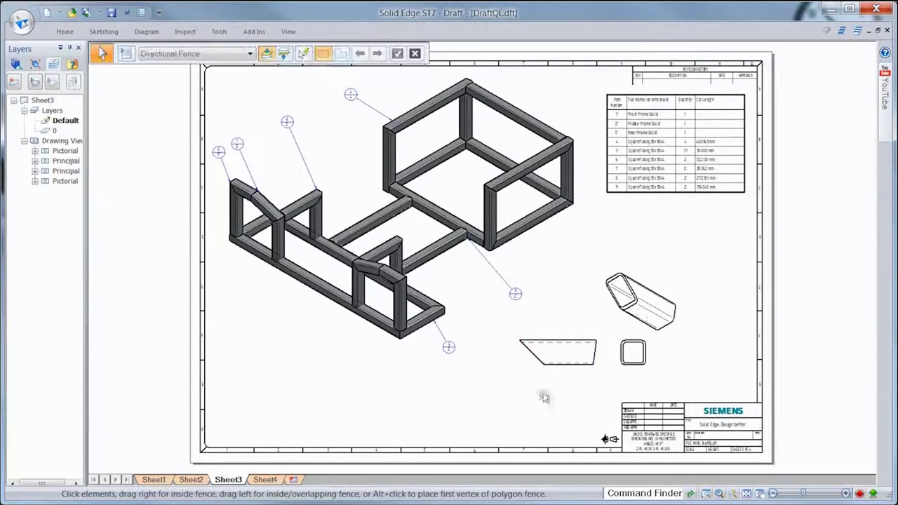
# On Sheet4, automatically add horizontal coordinate dimensions to the flat pattern's holes from the lower centre hole, placing them below the part
pyautogui.click(273, 478)
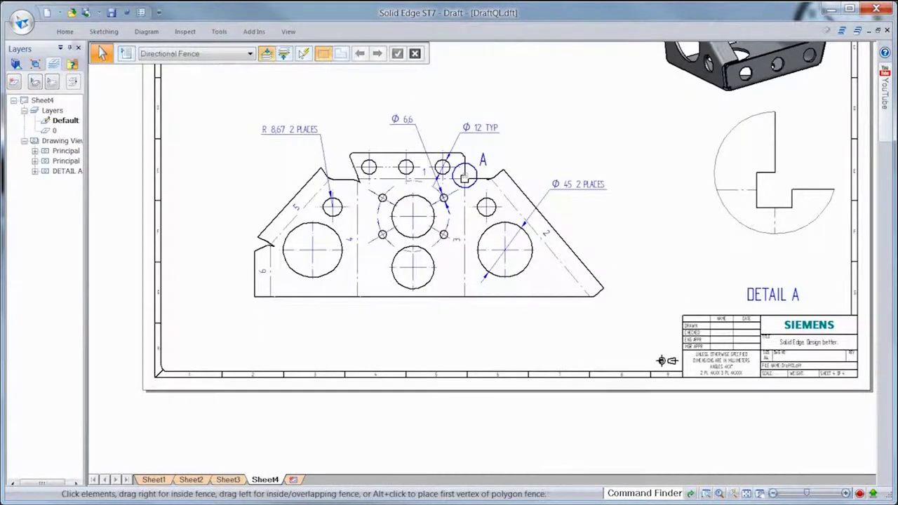
pyautogui.click(64, 31)
pyautogui.click(461, 70)
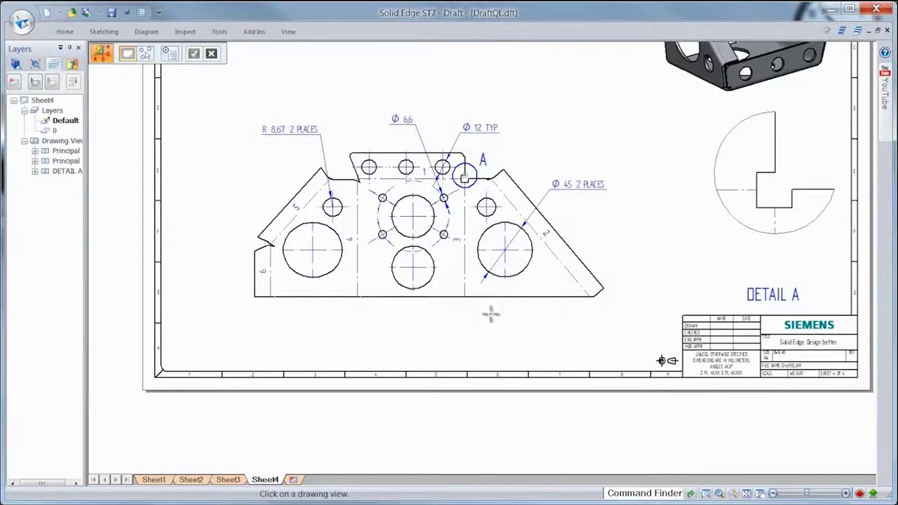
pyautogui.click(483, 316)
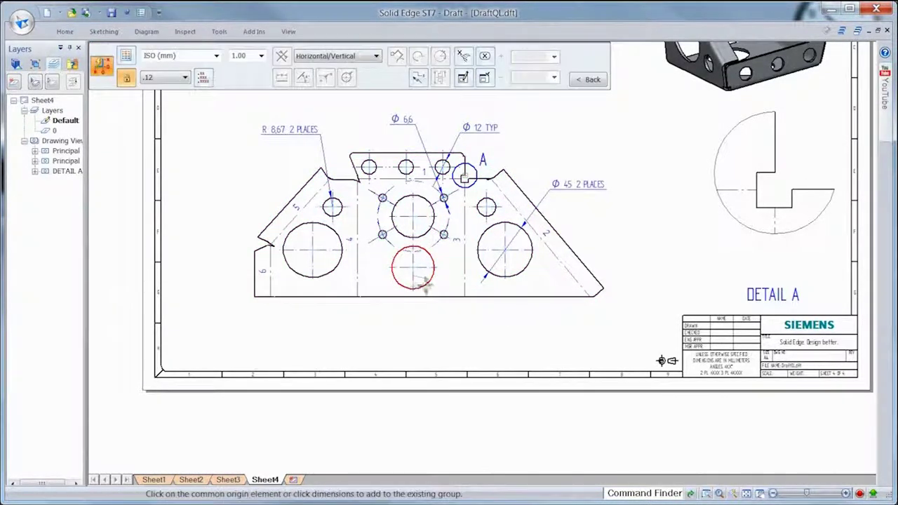
pyautogui.click(423, 281)
pyautogui.click(413, 317)
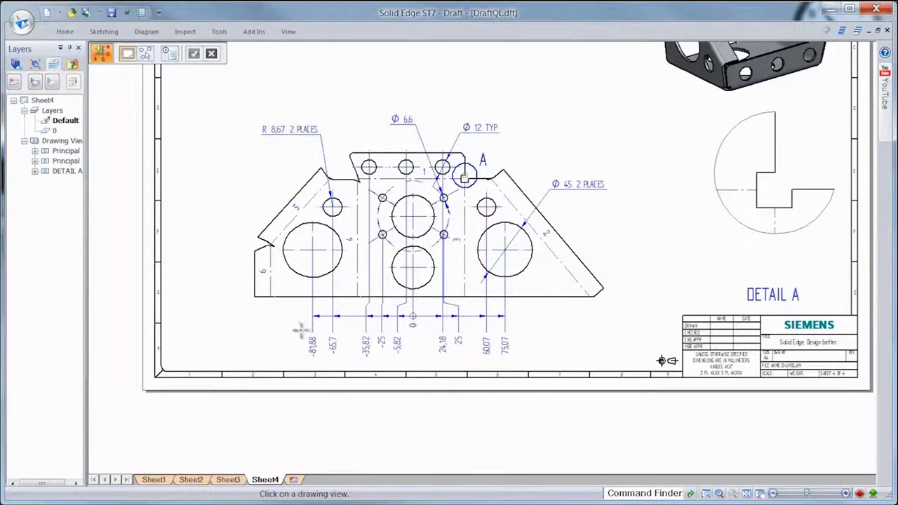
# Automatically add vertical coordinate dimensions to the flat pattern's holes from its bottom edge, placing them beside the part's left end
pyautogui.click(261, 312)
pyautogui.click(261, 297)
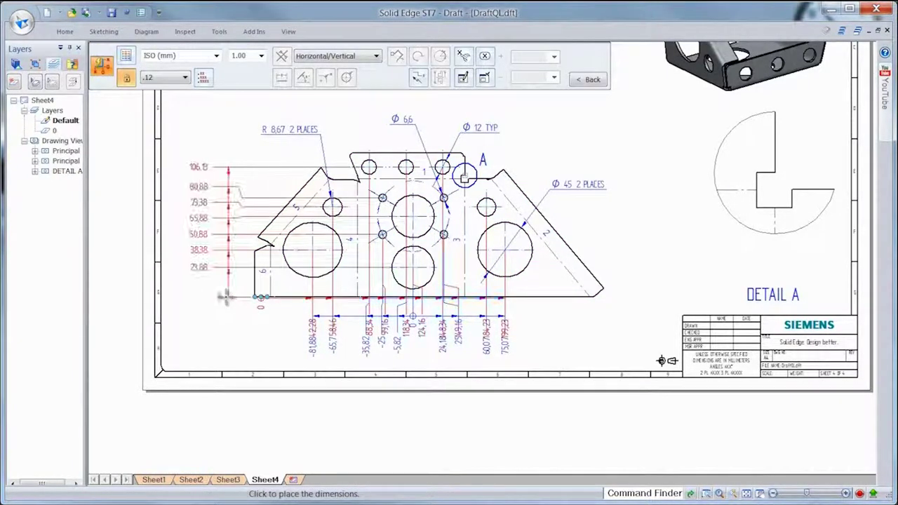
pyautogui.click(226, 297)
pyautogui.press('Escape')
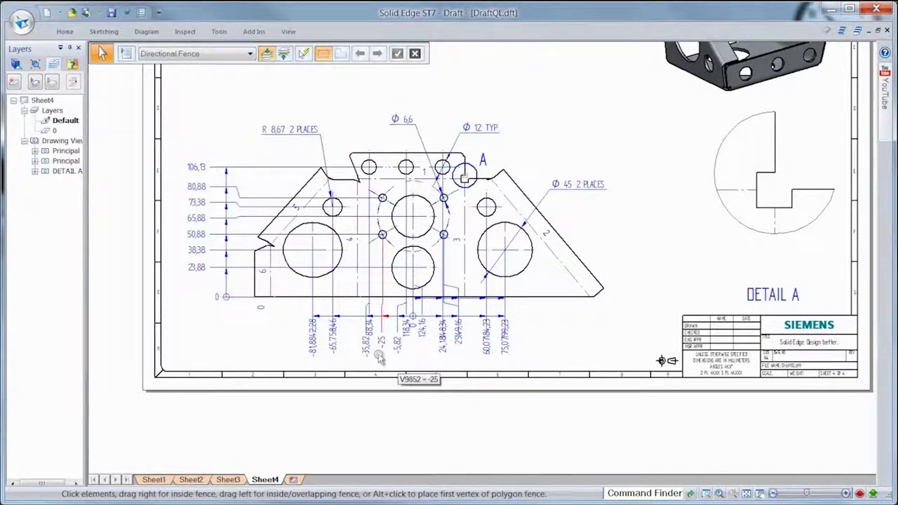
# Extend the horizontal coordinate dimensions to the two vertical edges of the relief notch in Detail A, placing them below the notch
pyautogui.scroll(-1, 547, 341)
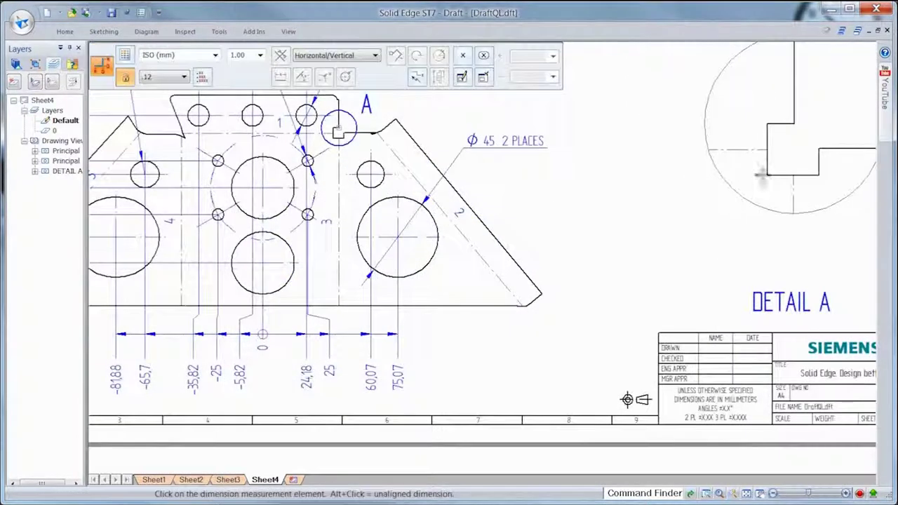
pyautogui.click(766, 169)
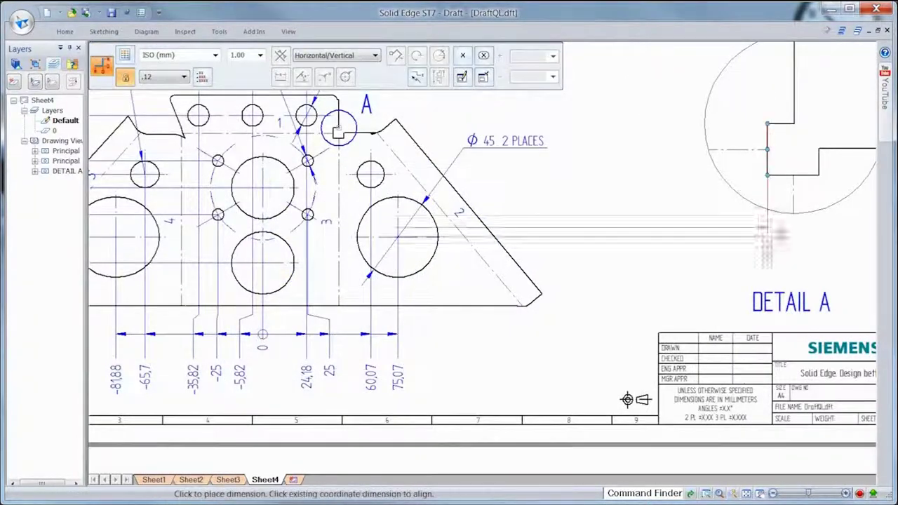
pyautogui.click(768, 235)
pyautogui.click(819, 163)
pyautogui.click(837, 237)
pyautogui.press('Escape')
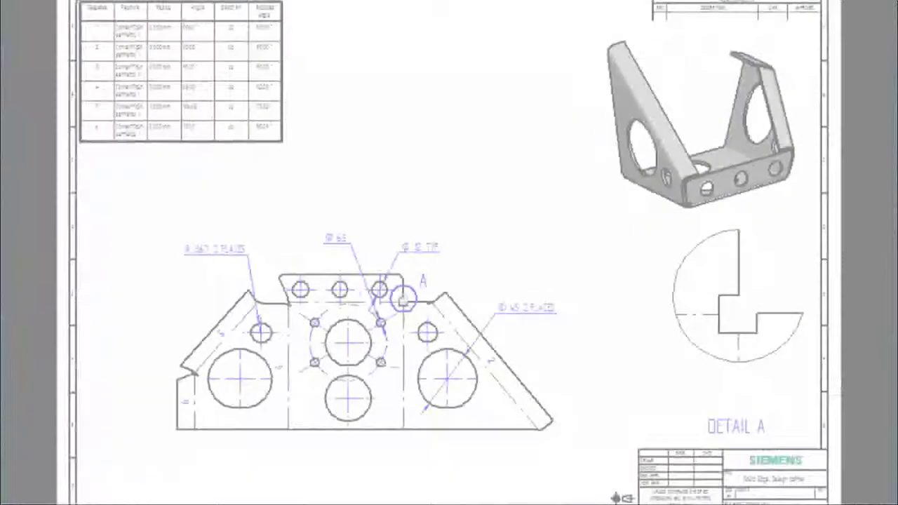